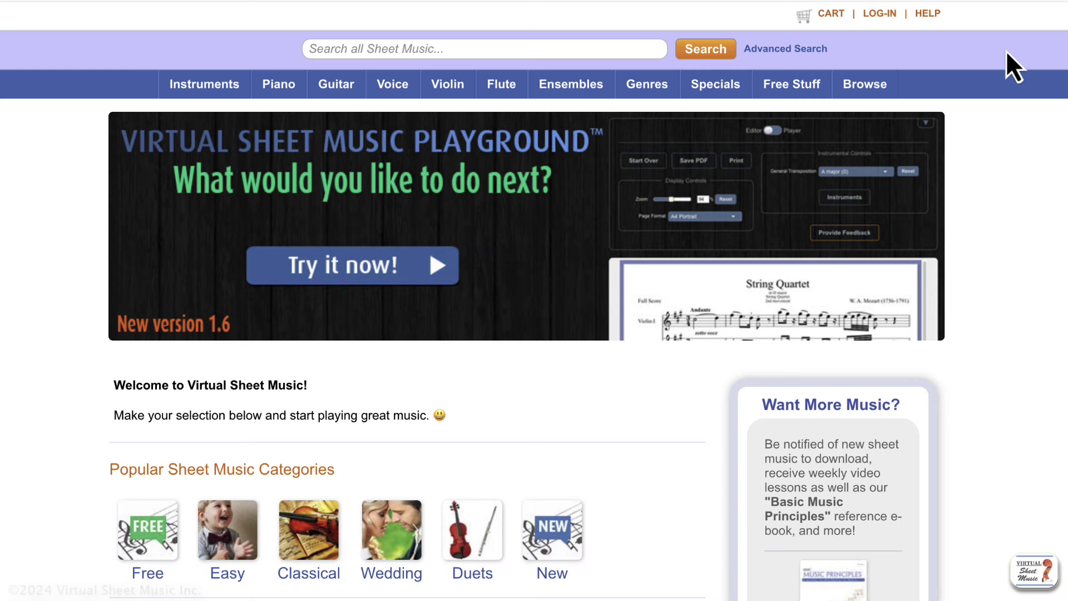
- Open the Playground page from the homepage's More Resources tools
mouse_move(793, 95)
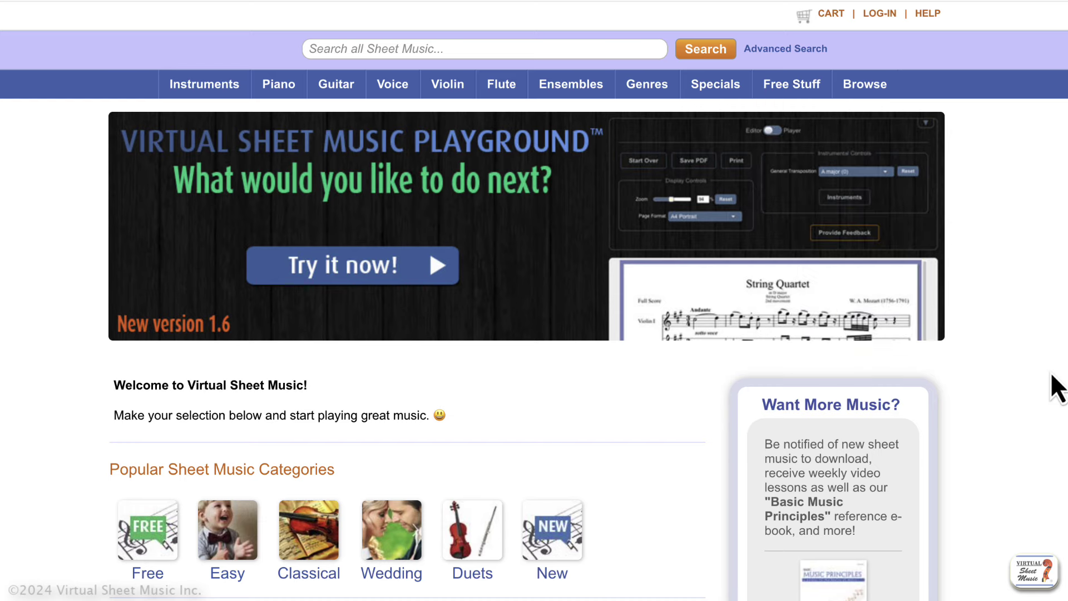
scroll(1057, 387, "down", 9)
scroll(1055, 388, "down", 11)
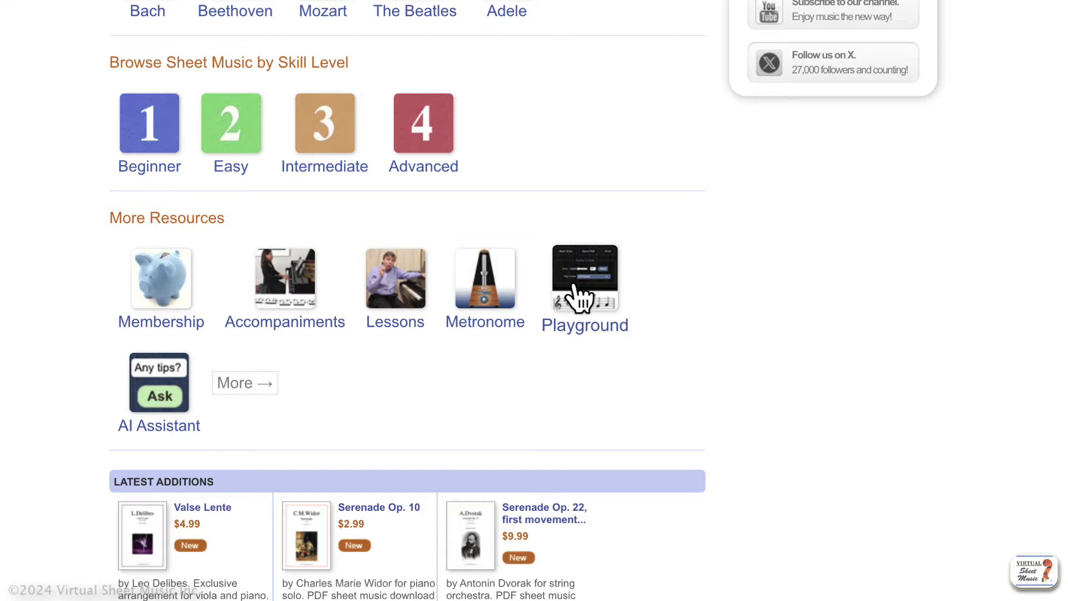
left_click(578, 299)
- Scroll through the Playground introduction page to read it
scroll(526, 301, "down", 20)
scroll(519, 211, "down", 10)
scroll(519, 211, "up", 20)
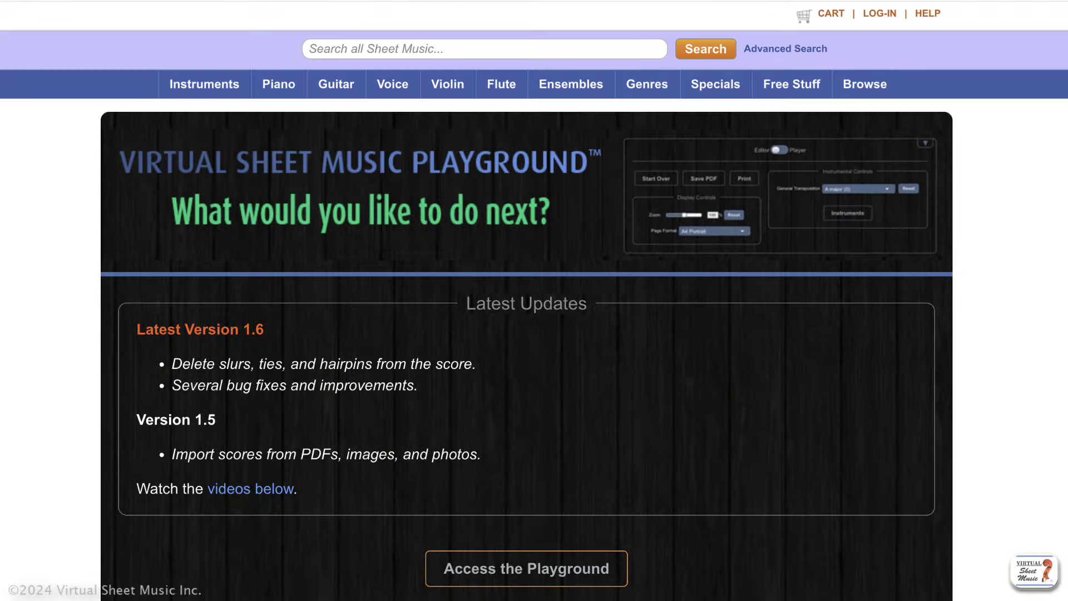
scroll(954, 143, "down", 20)
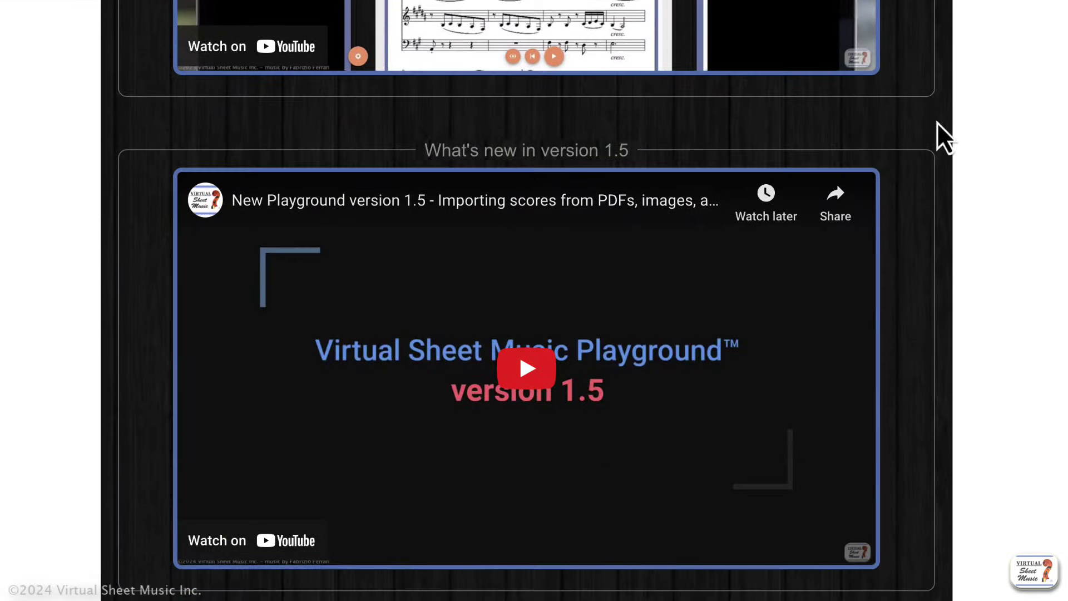
scroll(527, 301, "up", 4)
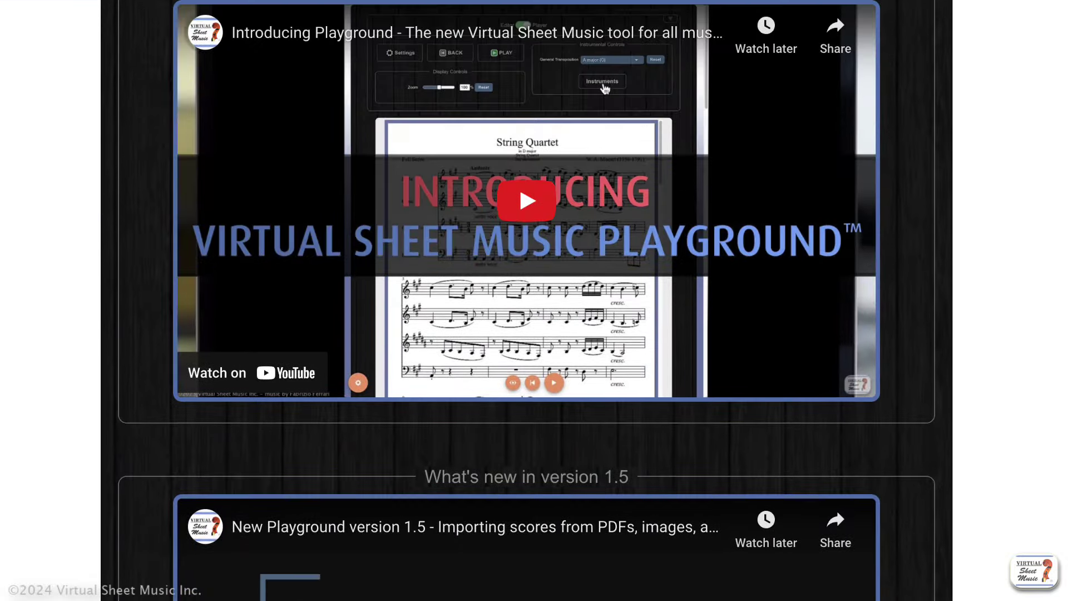
scroll(526, 301, "up", 15)
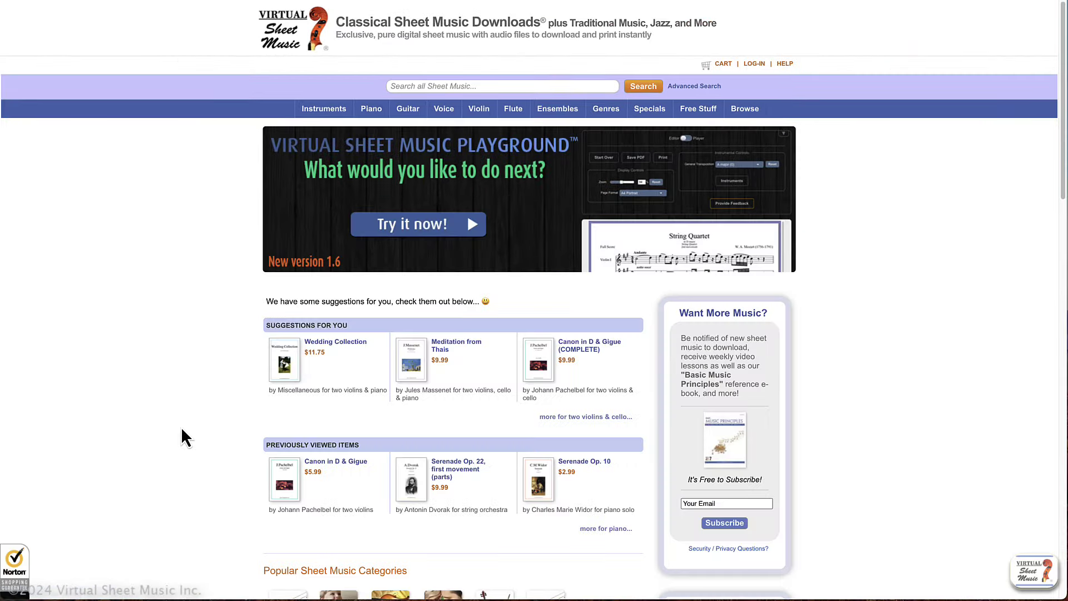
scroll(181, 434, "down", 15)
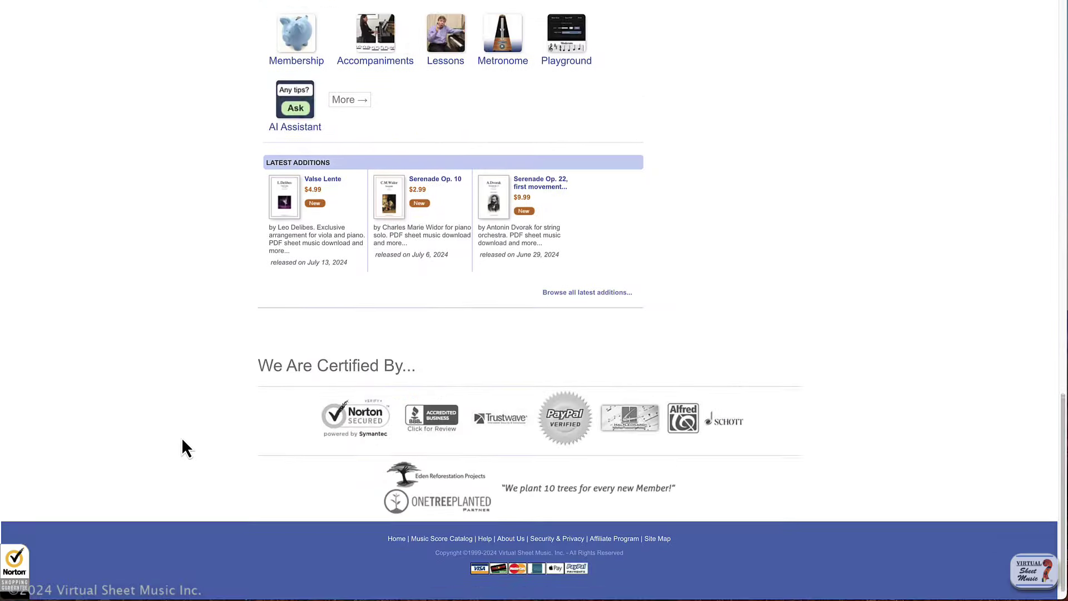
scroll(189, 423, "up", 2)
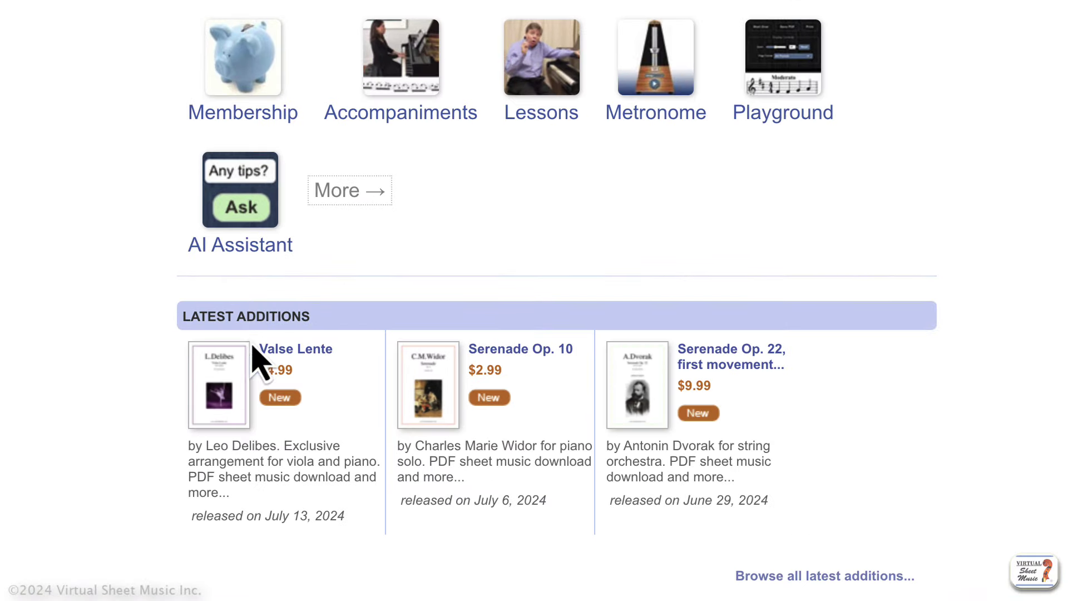
- Try opening Valse Lente in the Playground, then request a Playground version of Canon and Gigue
left_click(297, 351)
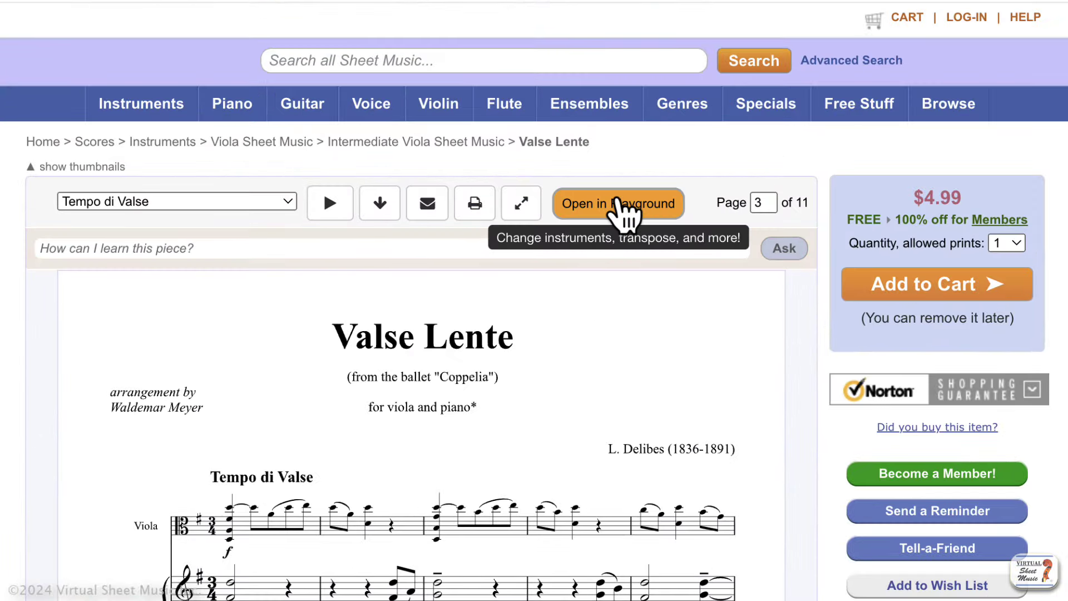
left_click(622, 207)
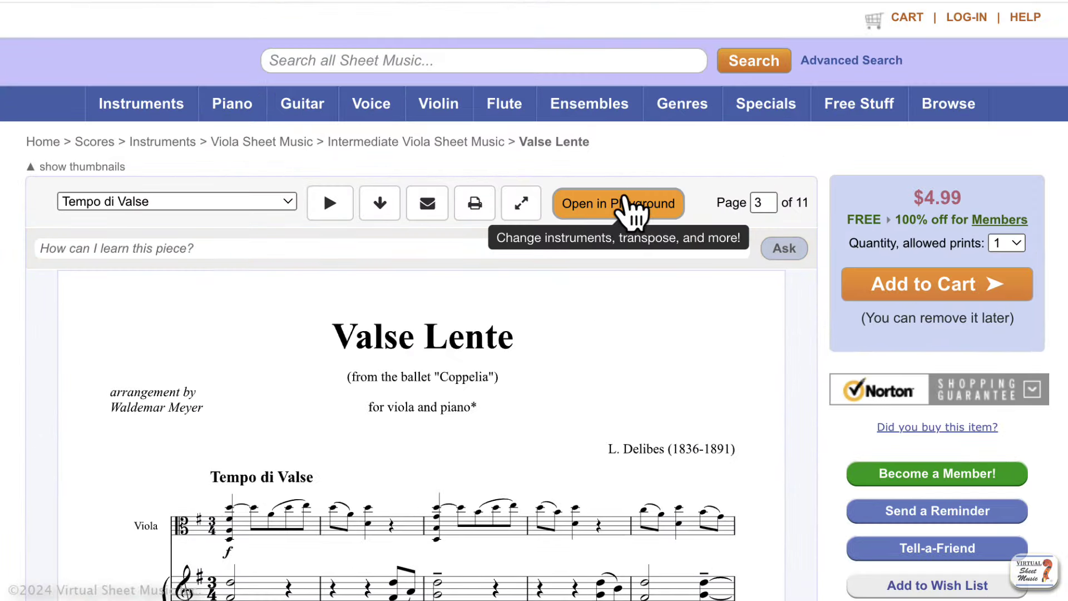
left_click(625, 201)
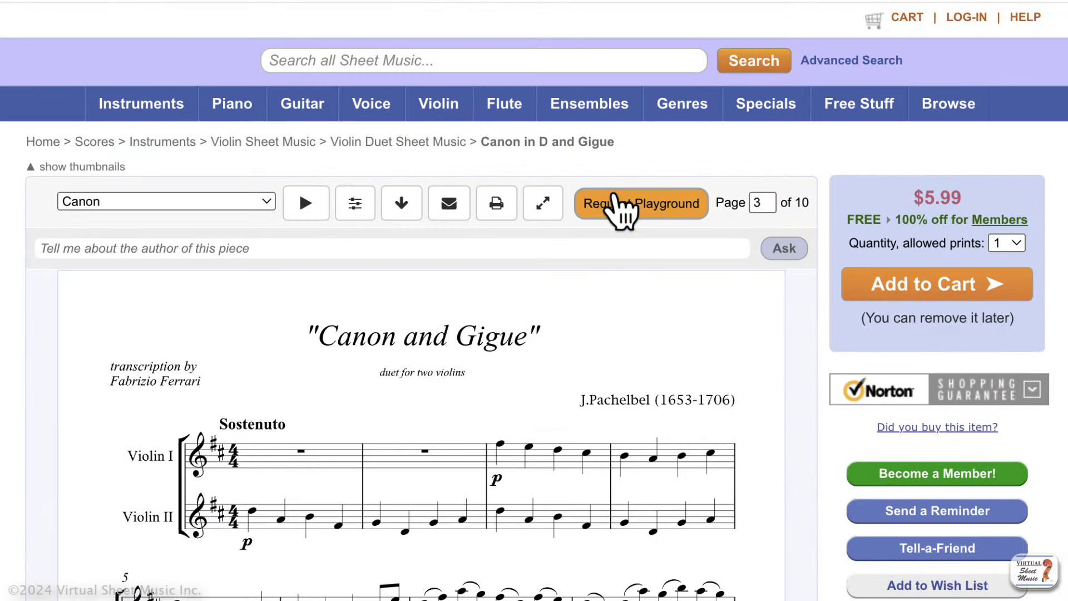
left_click(556, 163)
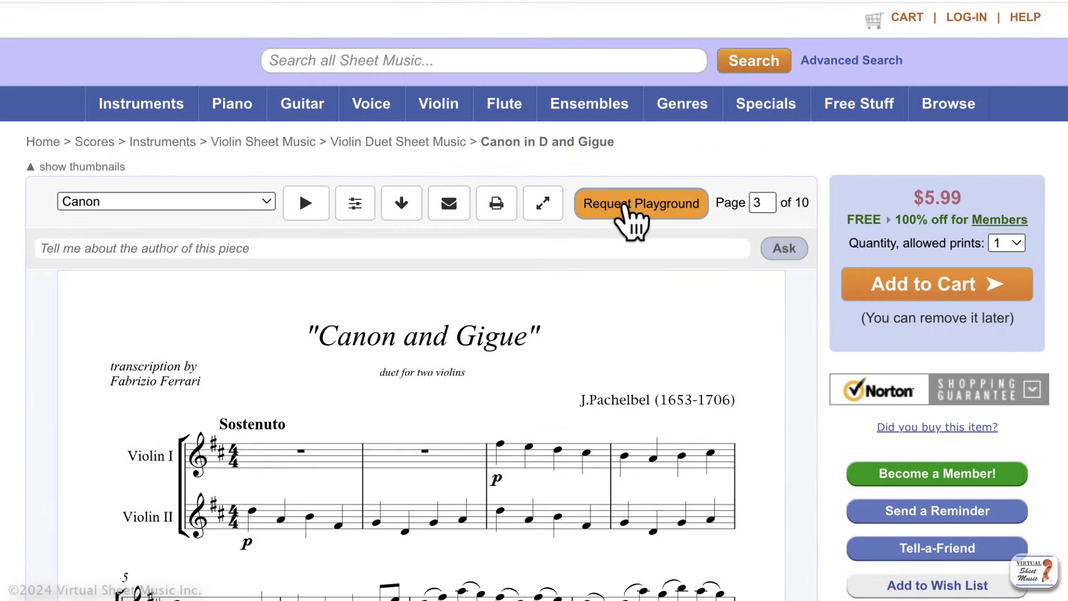
left_click(624, 207)
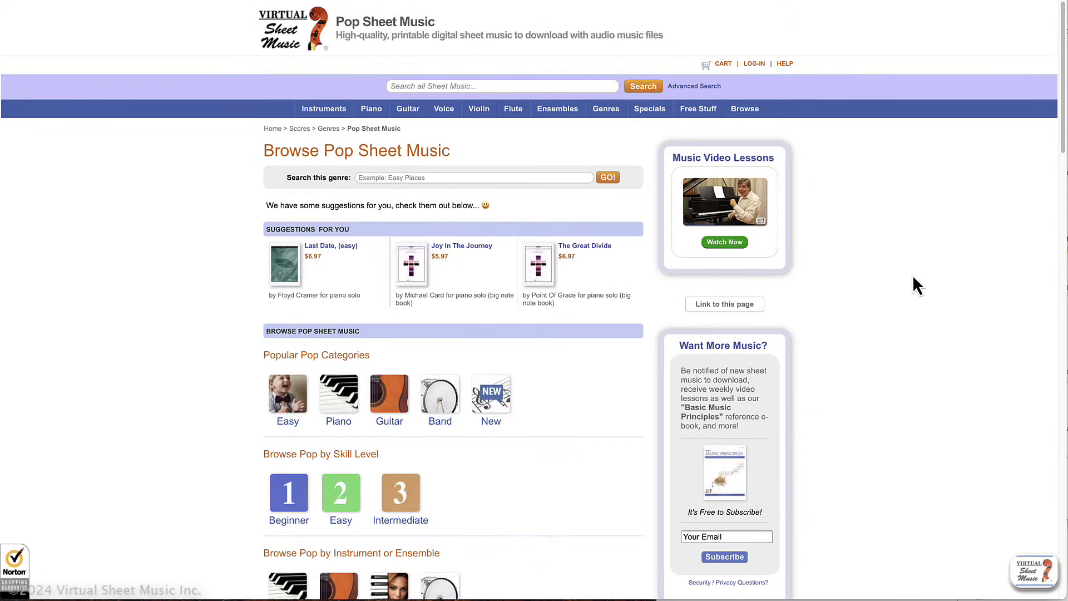
- Browse pop piano sheet music to the Hallelujah score and look over its page
scroll(917, 271, "down", 2)
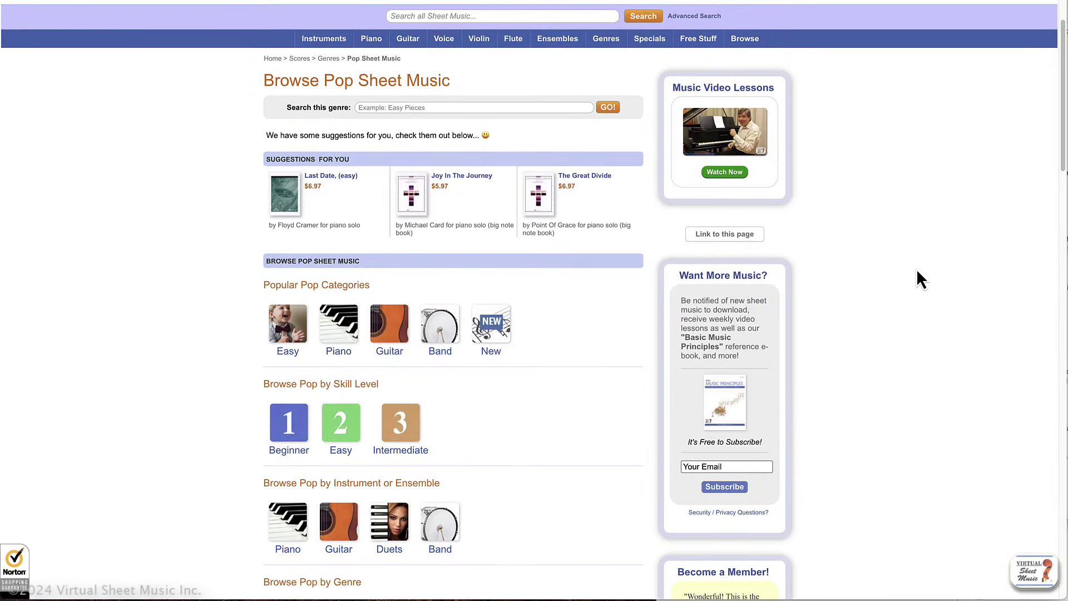
scroll(918, 271, "down", 3)
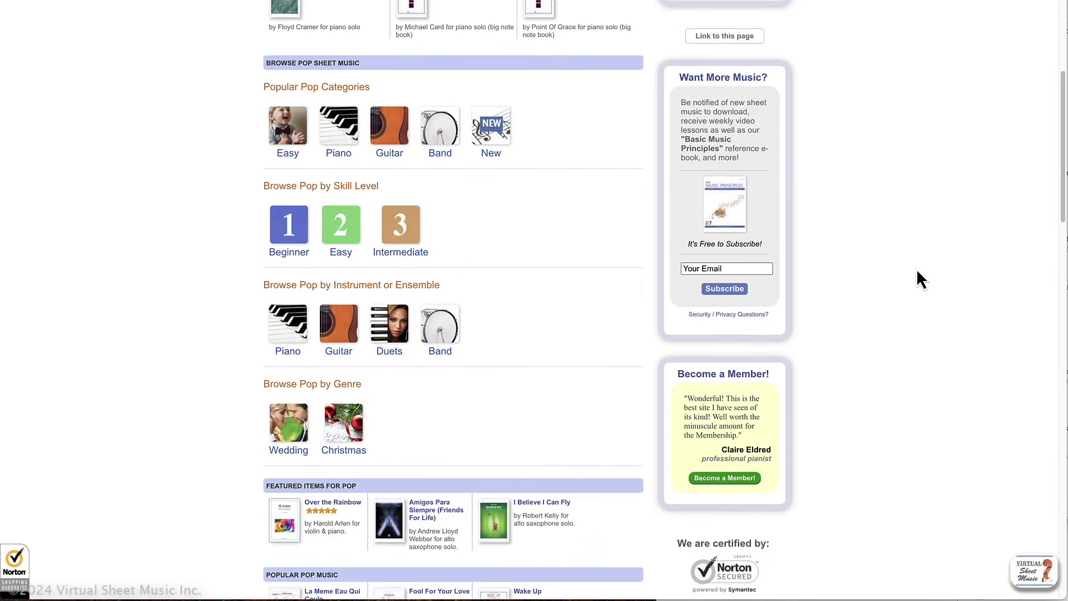
scroll(917, 268, "down", 2)
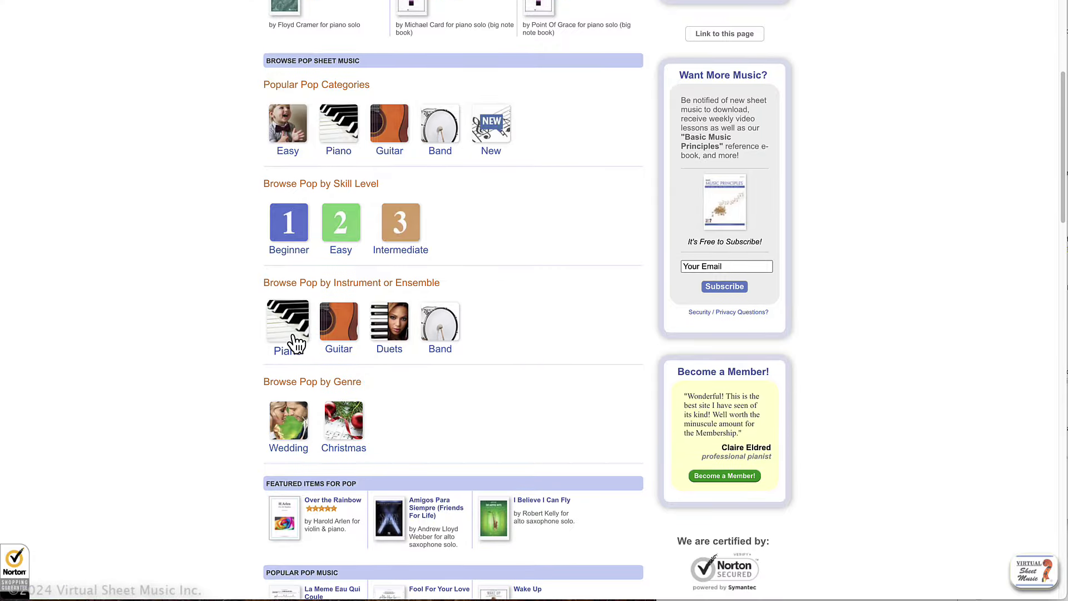
left_click(295, 344)
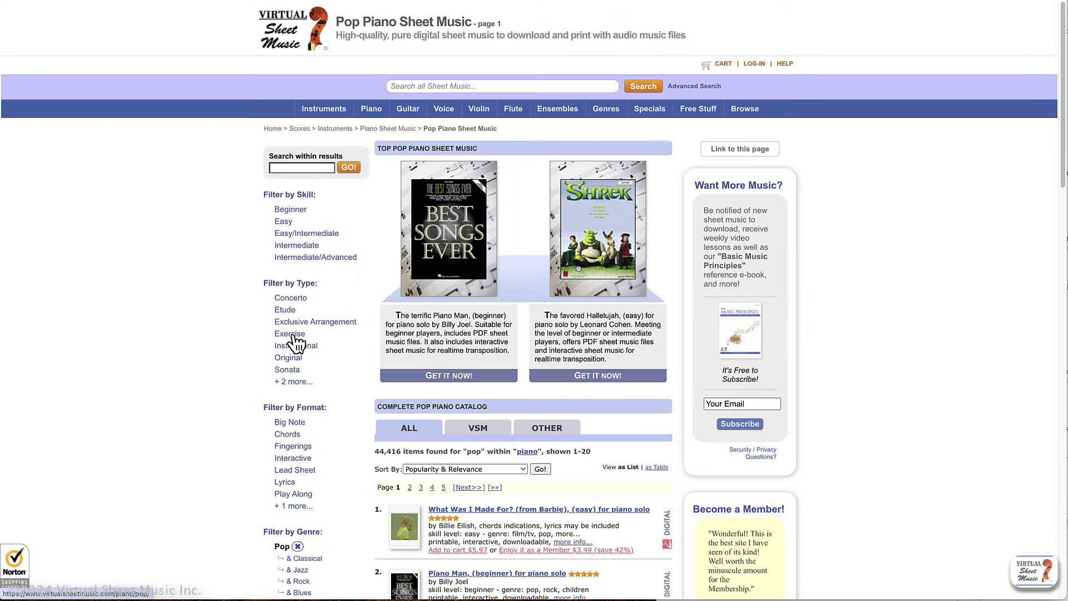
left_click(596, 237)
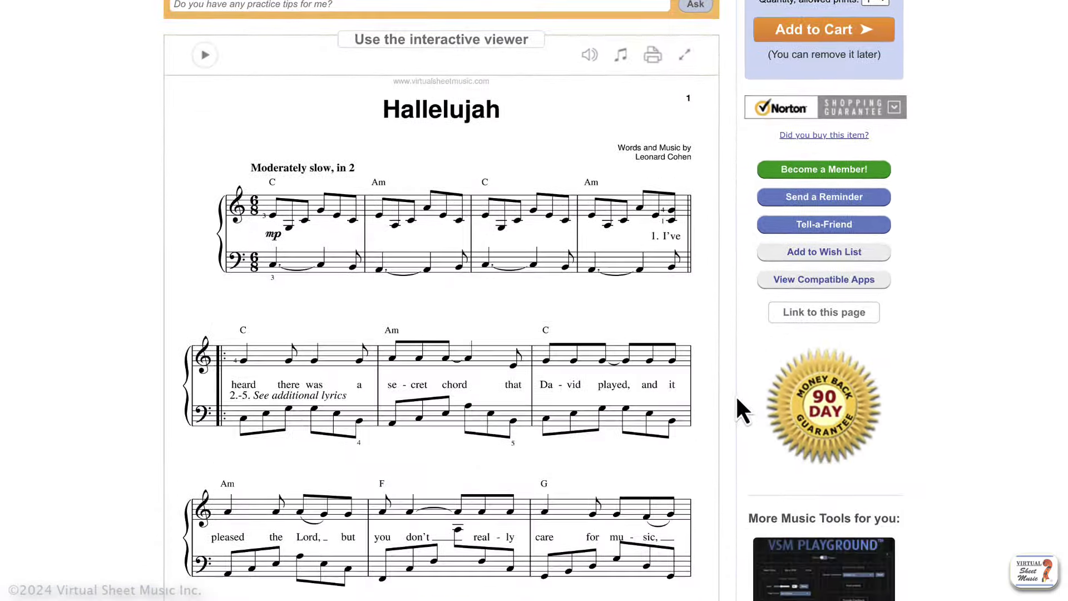
scroll(736, 395, "down", 3)
scroll(736, 395, "up", 5)
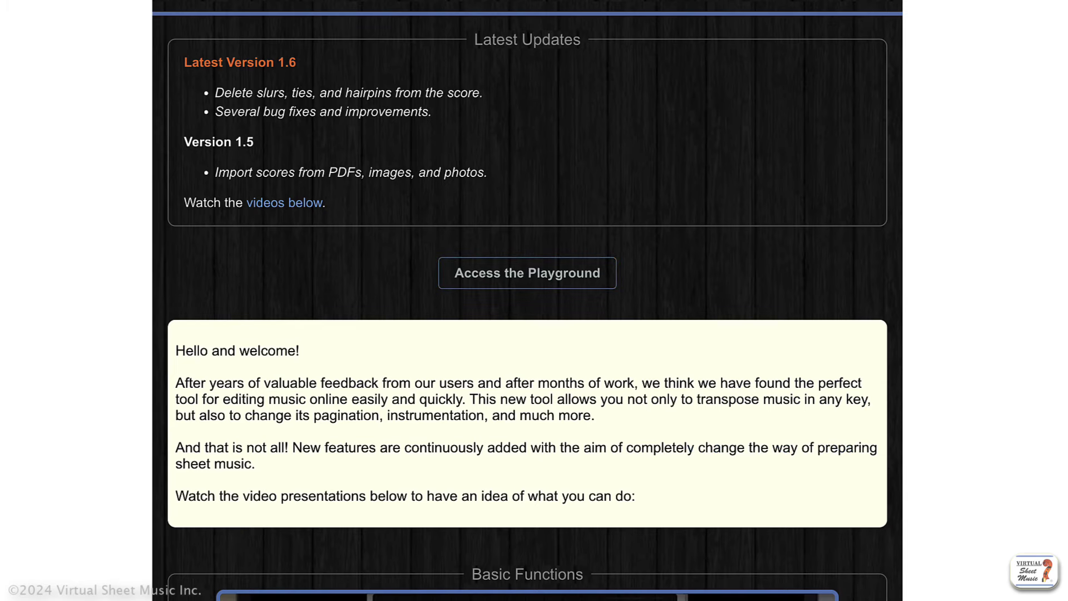
scroll(534, 300, "up", 3)
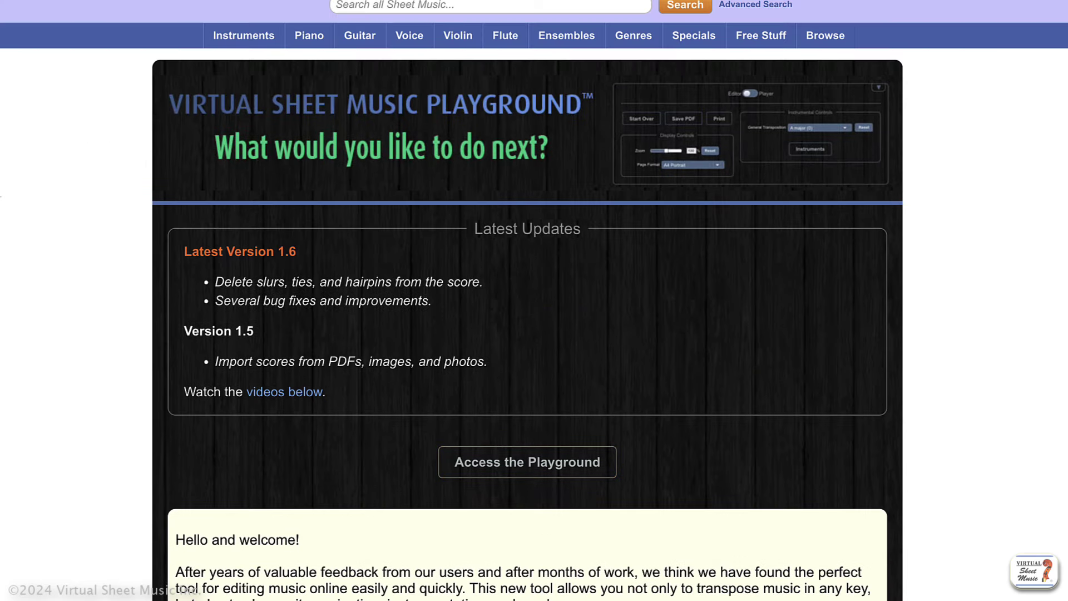
scroll(494, 326, "down", 3)
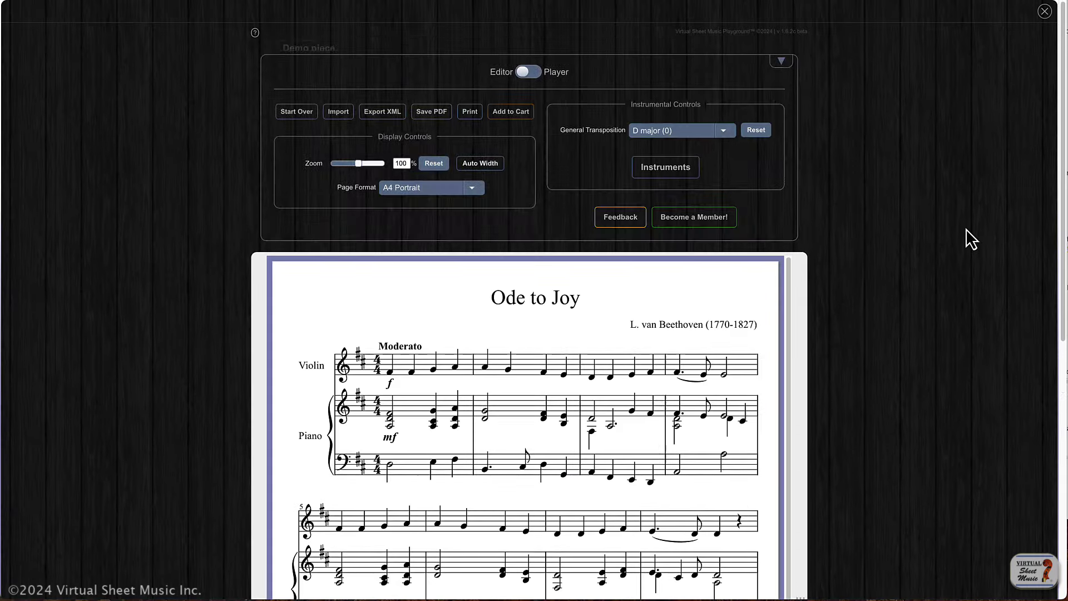
- Load the Amazing Grace (string quartet) demo piece in place of Ode to Joy
scroll(966, 229, "down", 7)
scroll(966, 229, "up", 10)
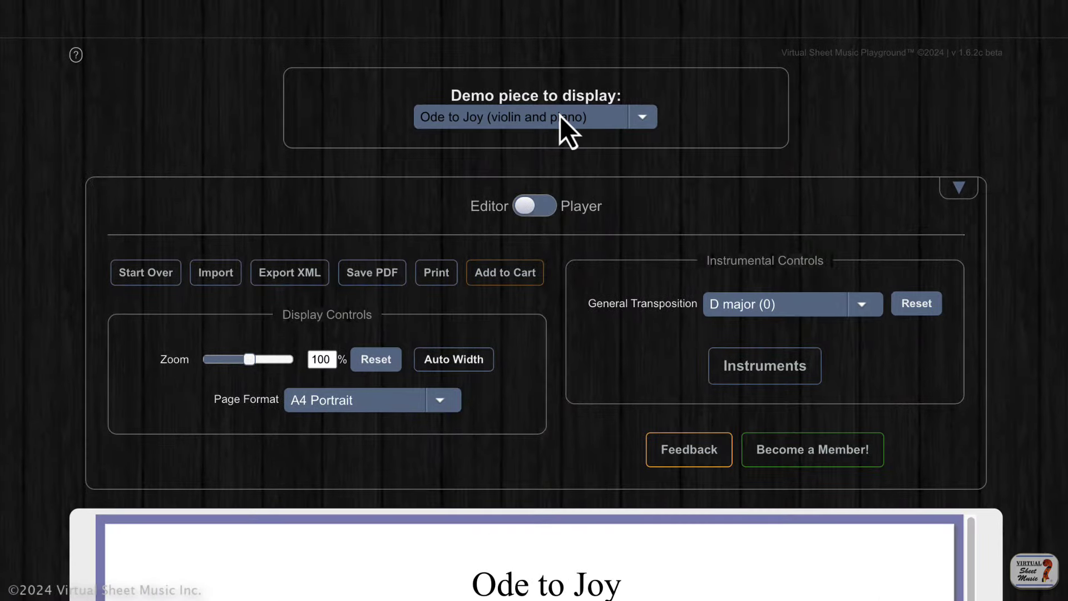
left_click(560, 115)
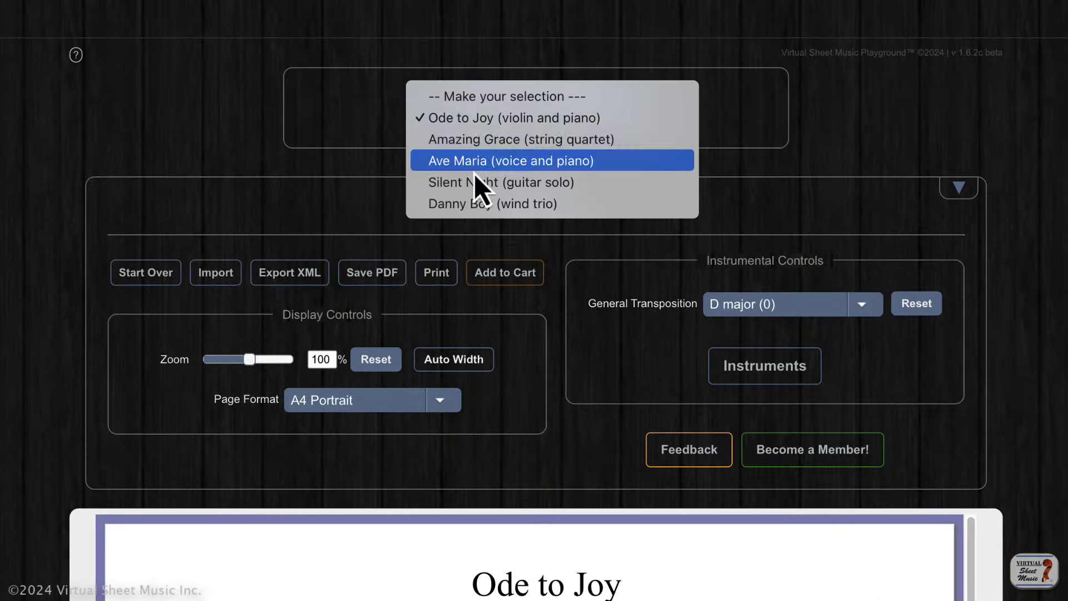
left_click(490, 144)
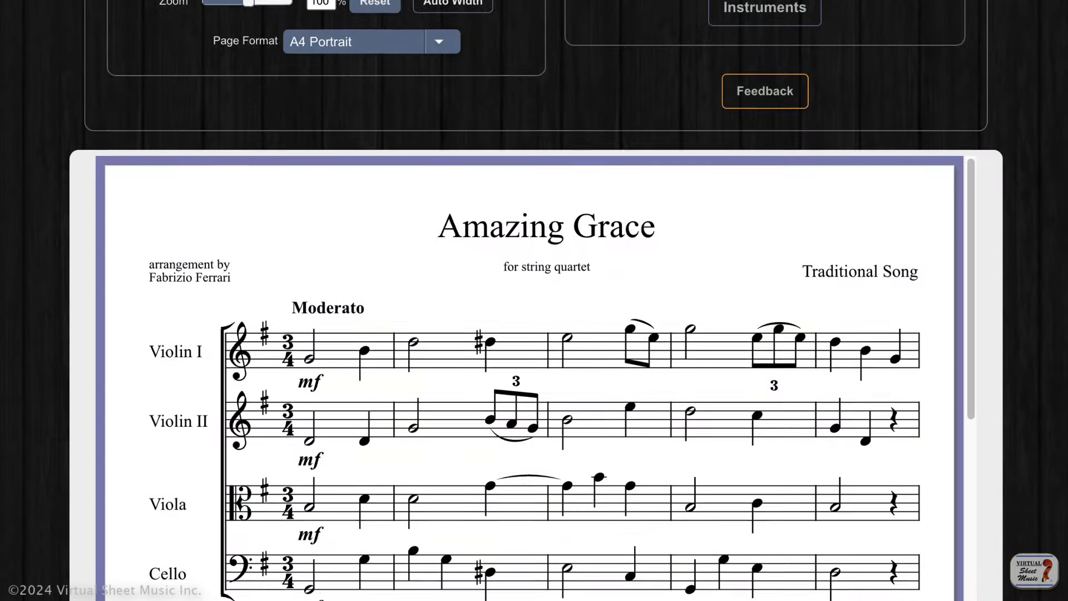
- Preview the title, subtitle and Violin I name editors, closing each unchanged, then inspect the Viola mf marking
scroll(534, 334, "up", 2)
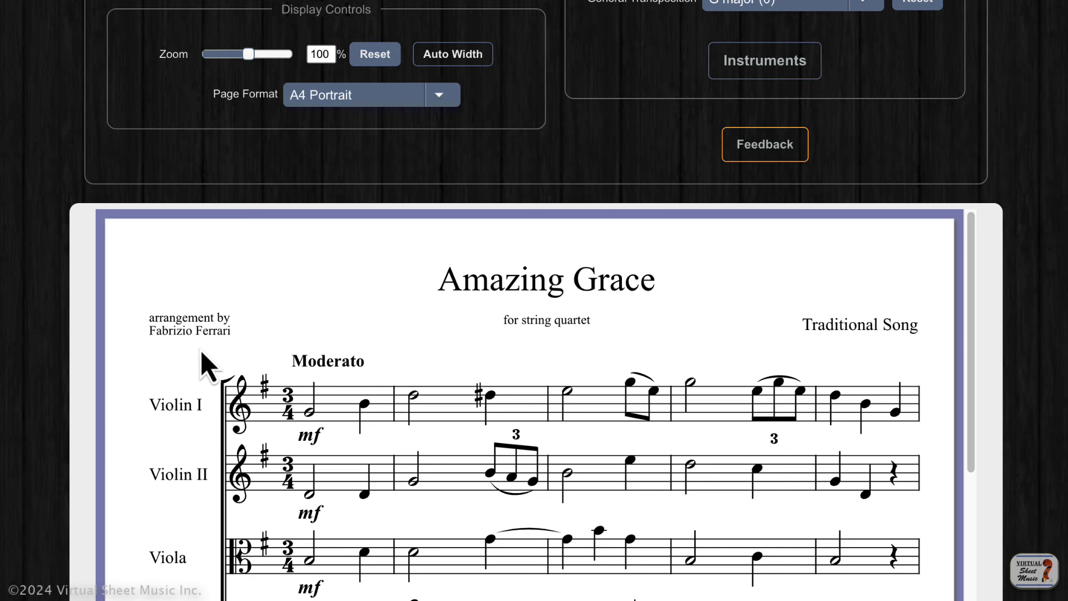
left_click(539, 287)
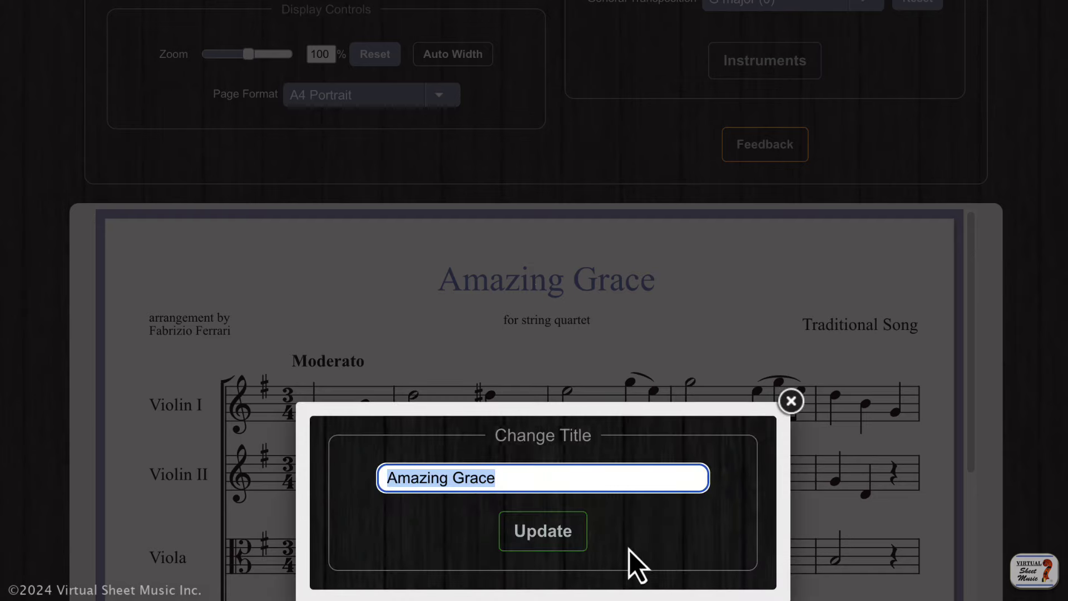
left_click(793, 403)
left_click(568, 322)
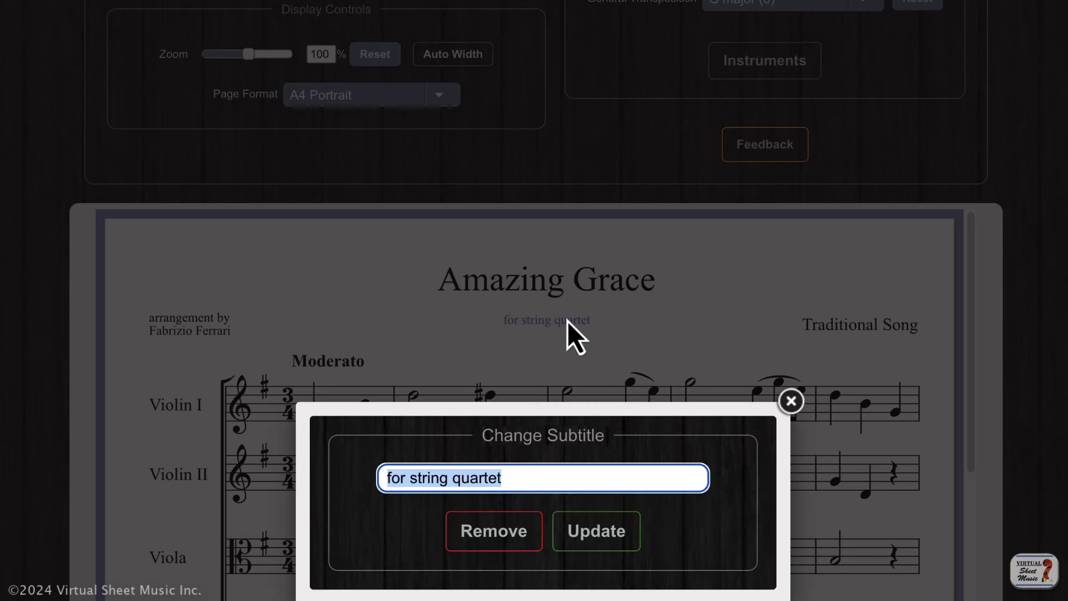
left_click(792, 402)
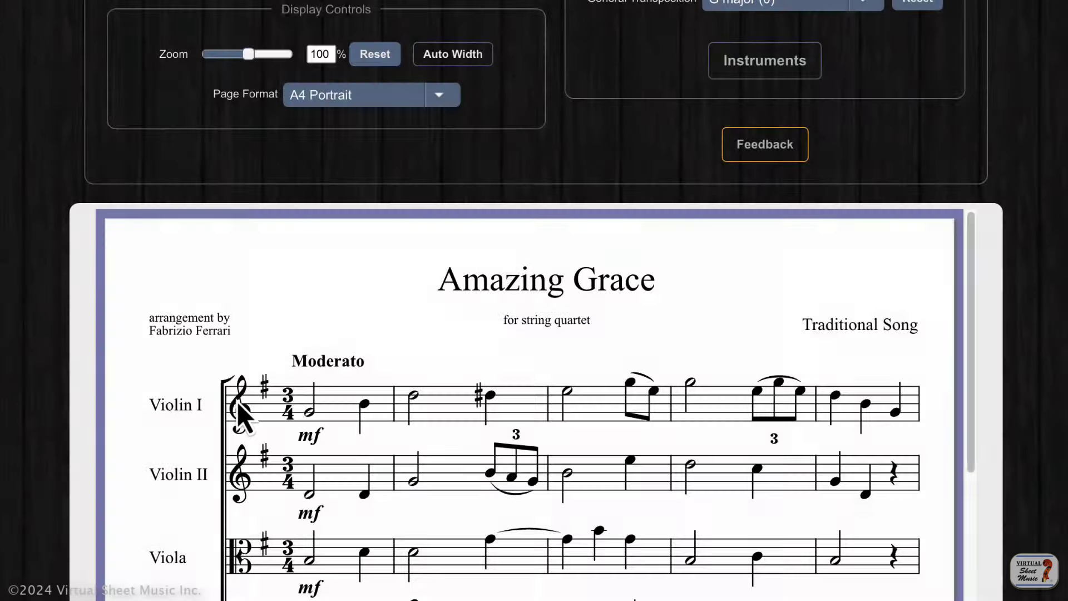
left_click(174, 410)
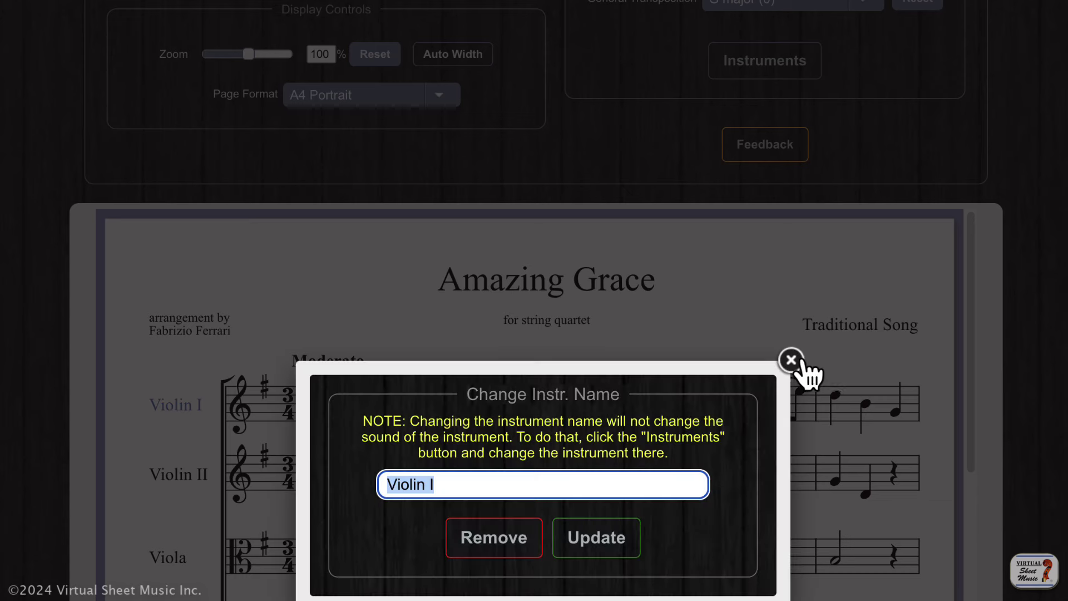
left_click(794, 362)
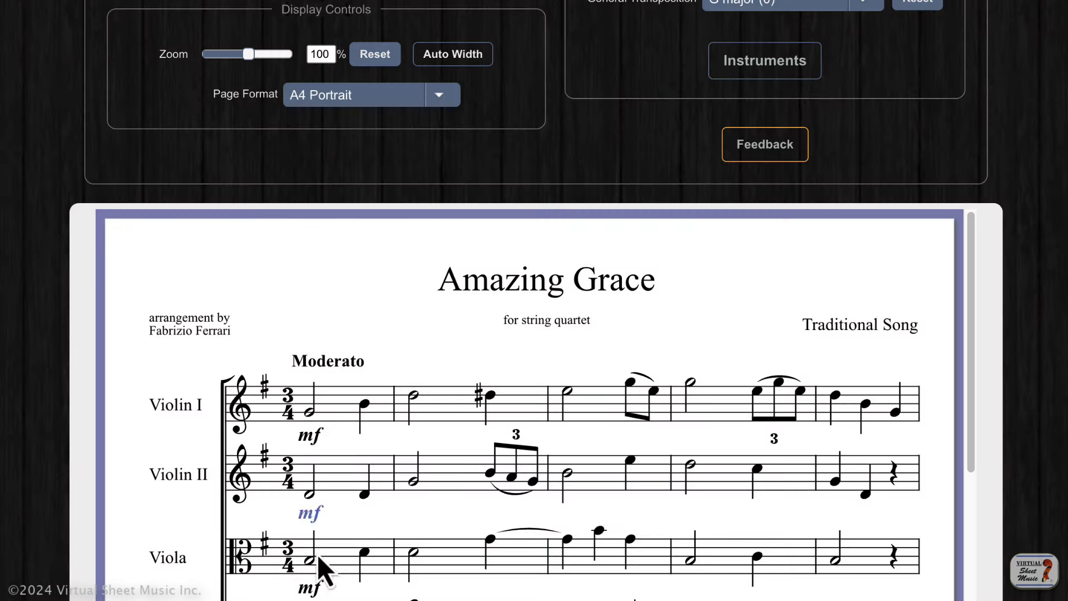
left_click(310, 591)
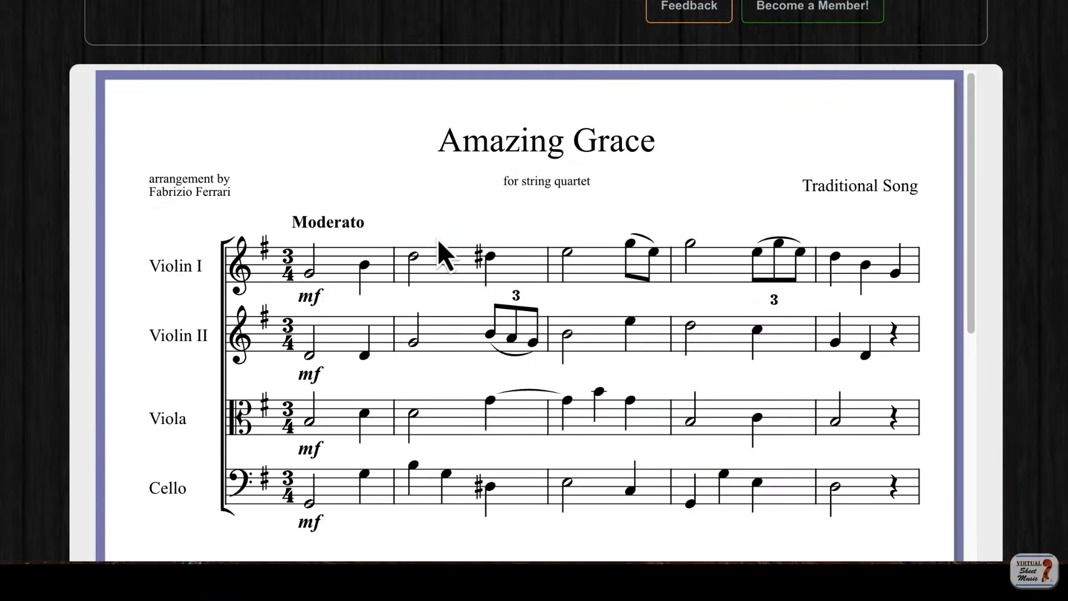
- Add the text 'Cresc' to Violin II in measure 2
left_click(445, 301)
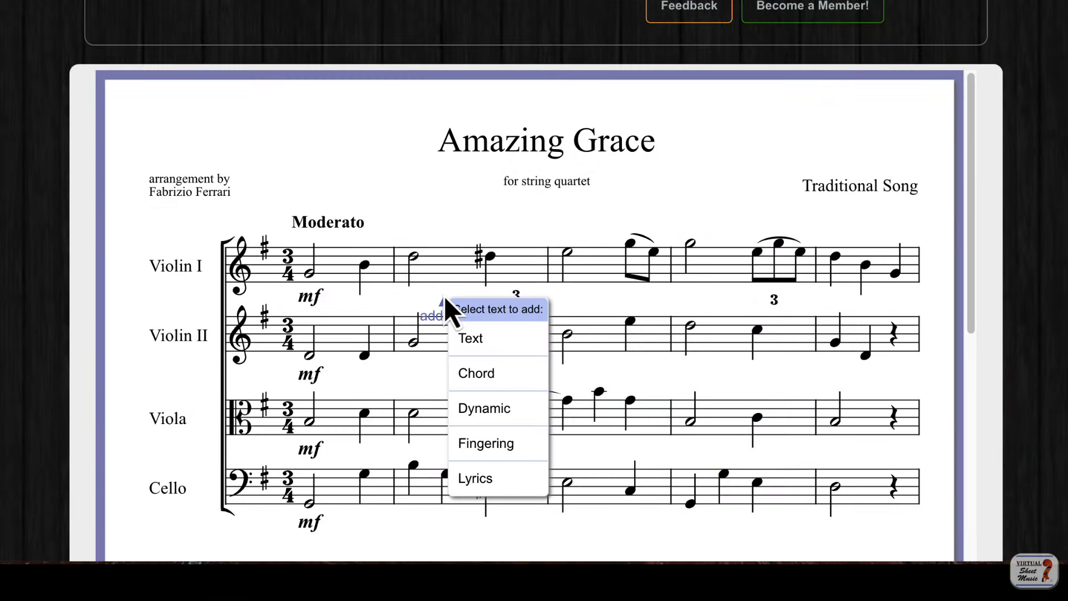
left_click(488, 342)
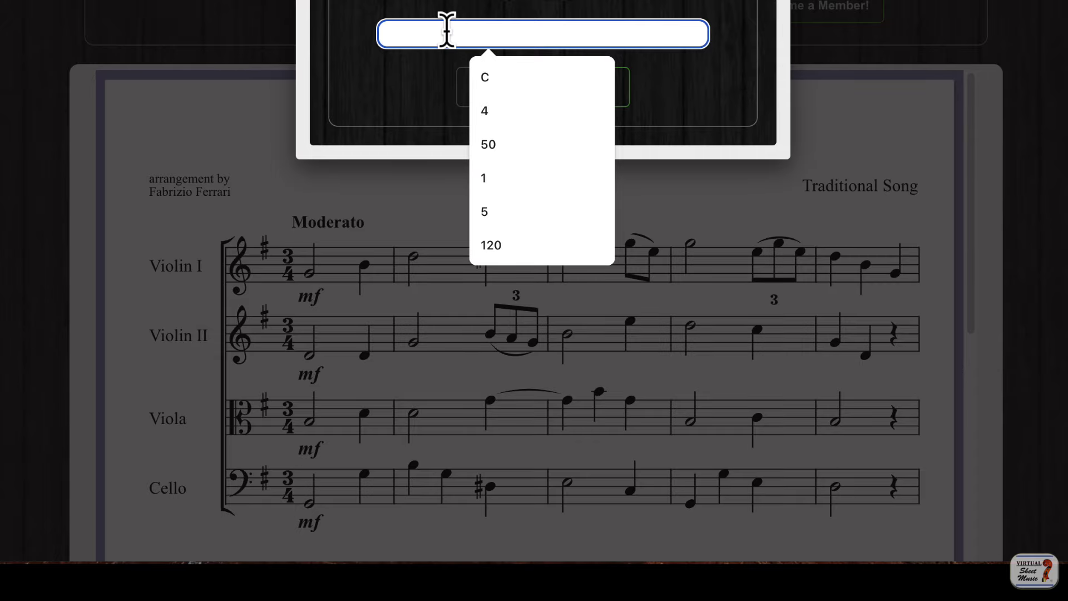
type("Cresc")
key("Return")
scroll(505, 389, "up", 3)
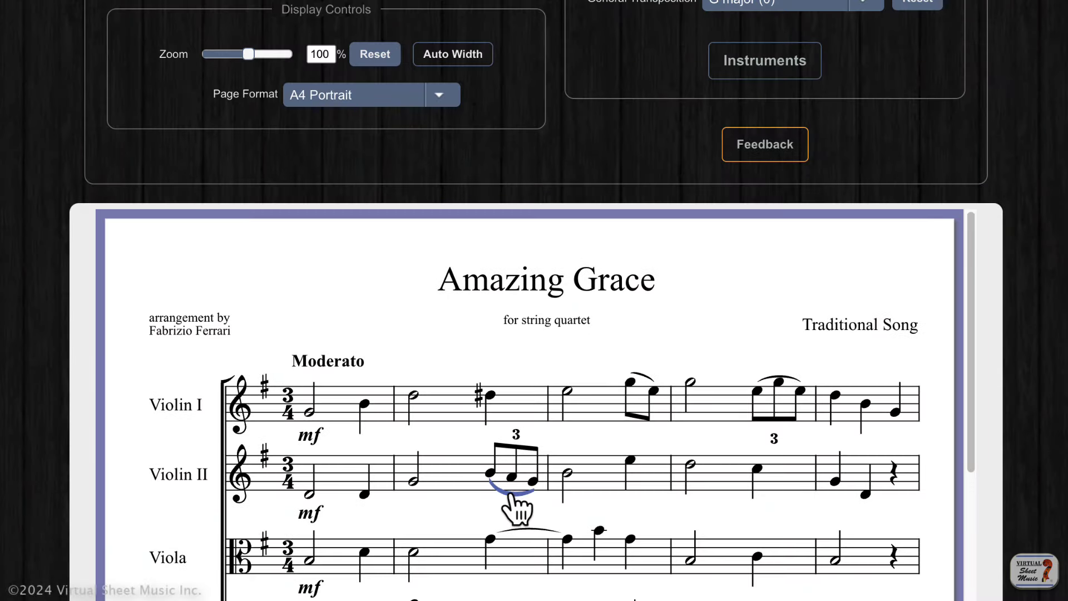
left_click(510, 495)
left_click(781, 318)
left_click(549, 528)
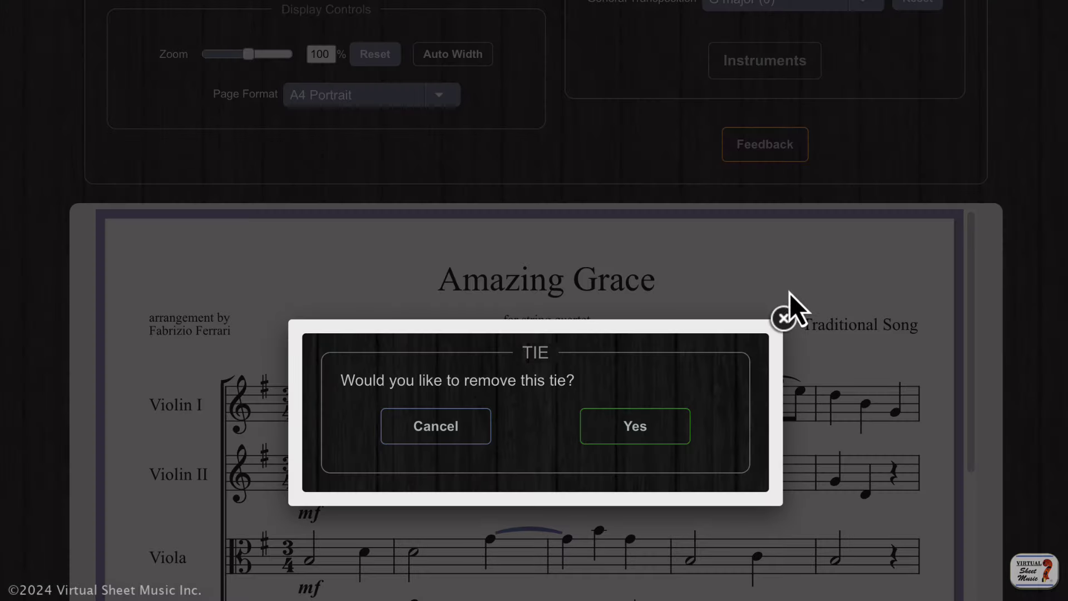
left_click(786, 327)
scroll(1050, 501, "down", 7)
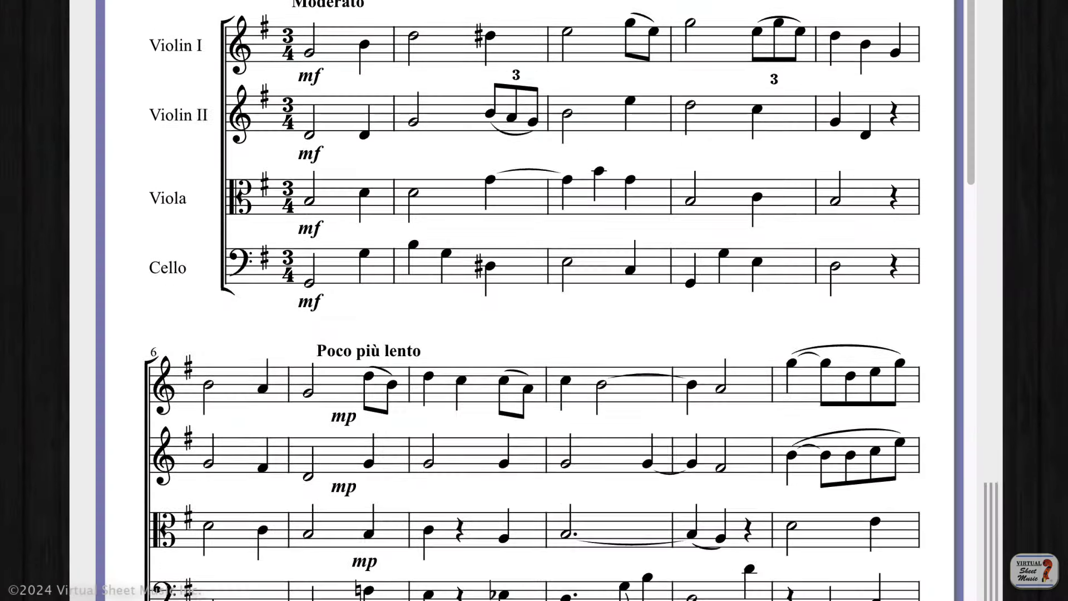
scroll(1050, 509, "up", 15)
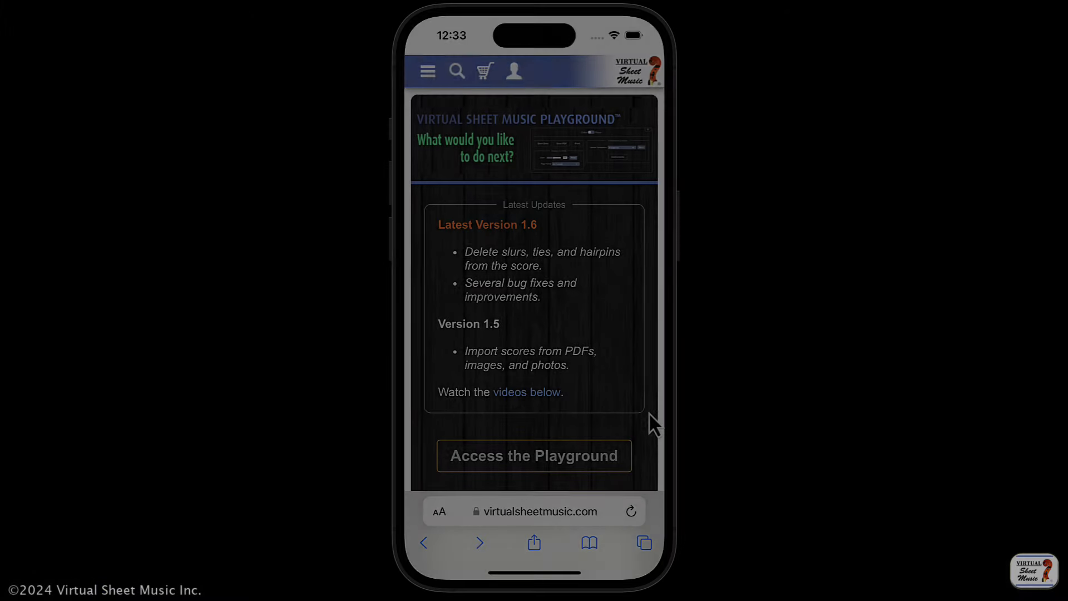
left_click_drag(649, 413, 648, 249)
left_click_drag(515, 261, 520, 238)
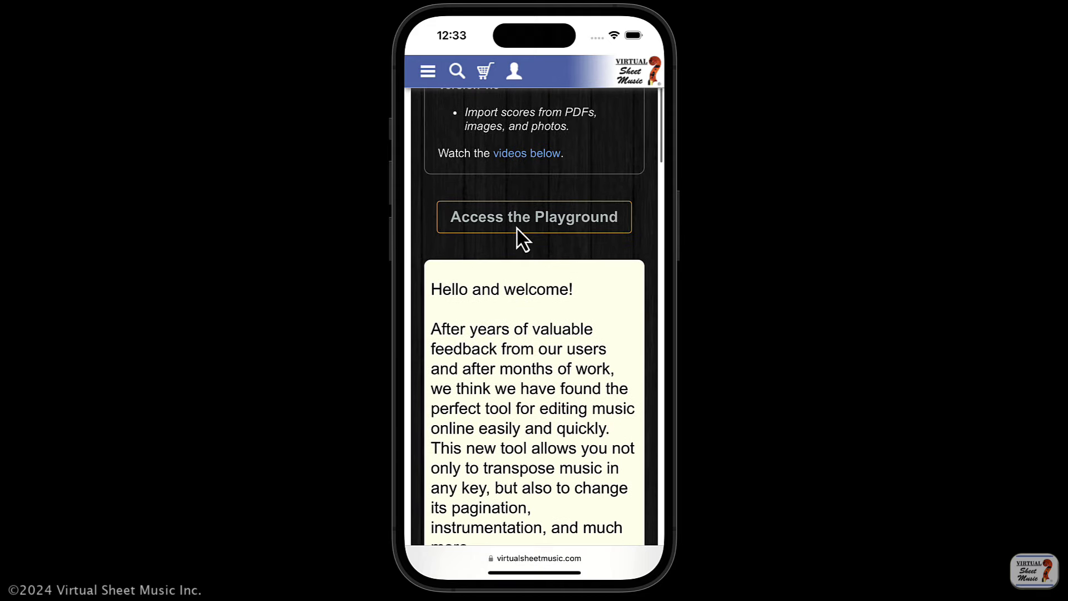
left_click(529, 219)
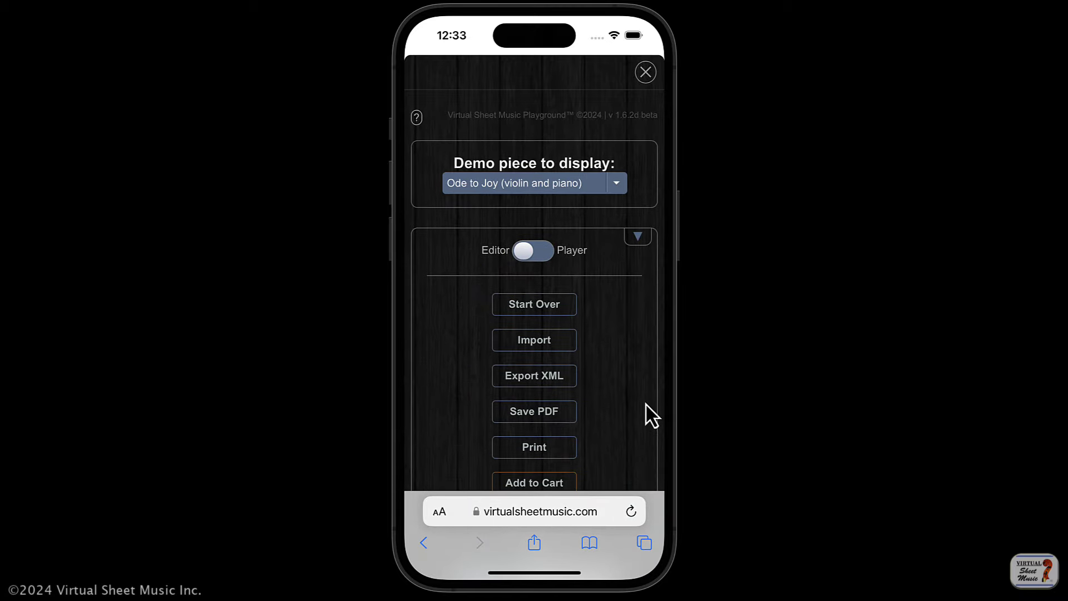
left_click_drag(645, 406, 639, 53)
left_click_drag(632, 249, 663, 142)
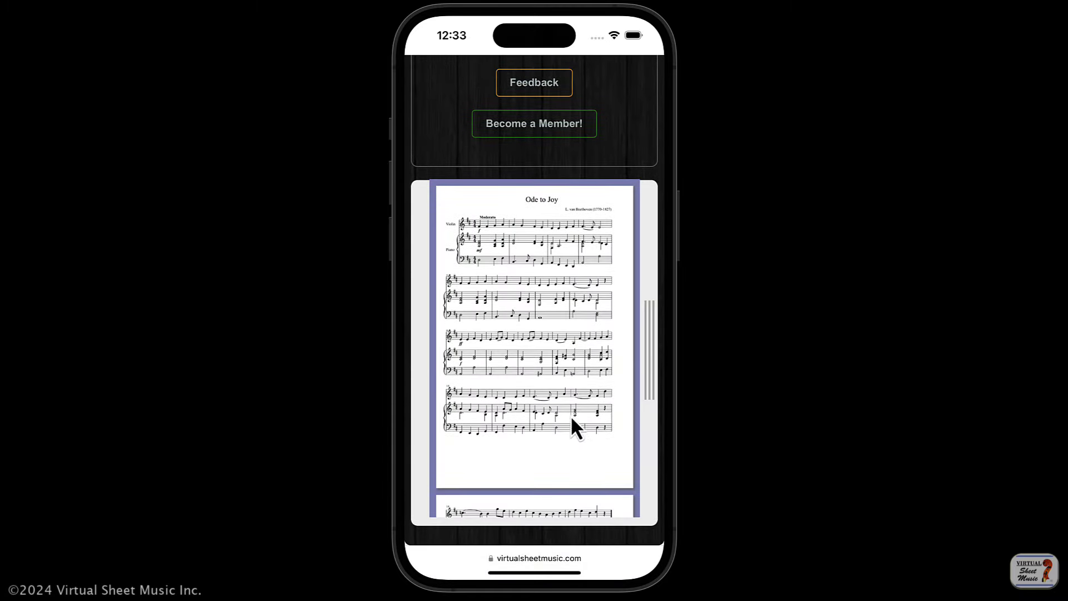
left_click_drag(572, 417, 551, 408)
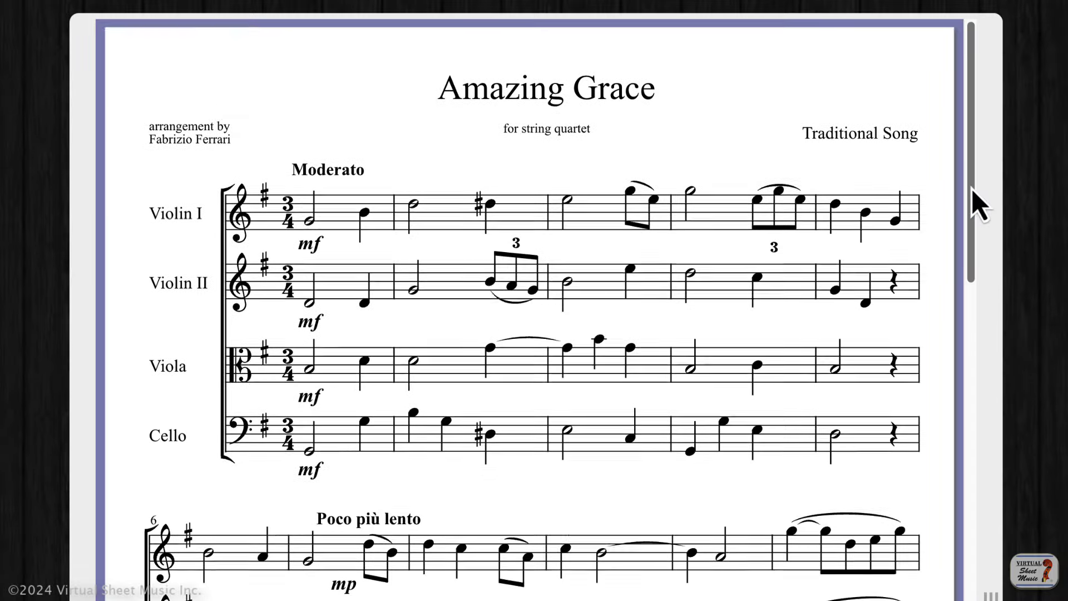
left_click_drag(980, 206, 990, 600)
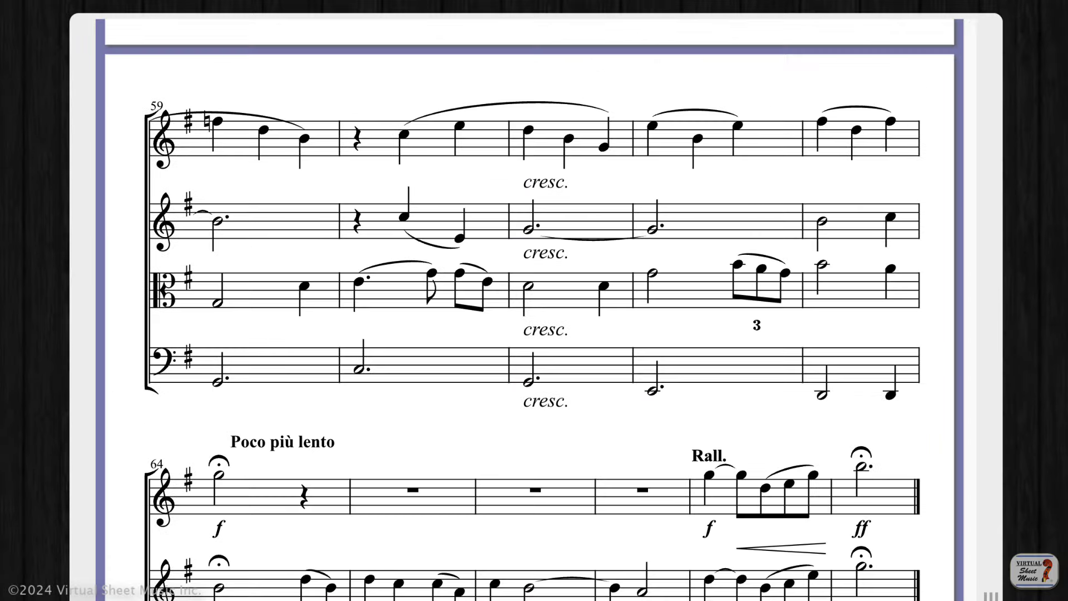
scroll(978, 298, "up", 15)
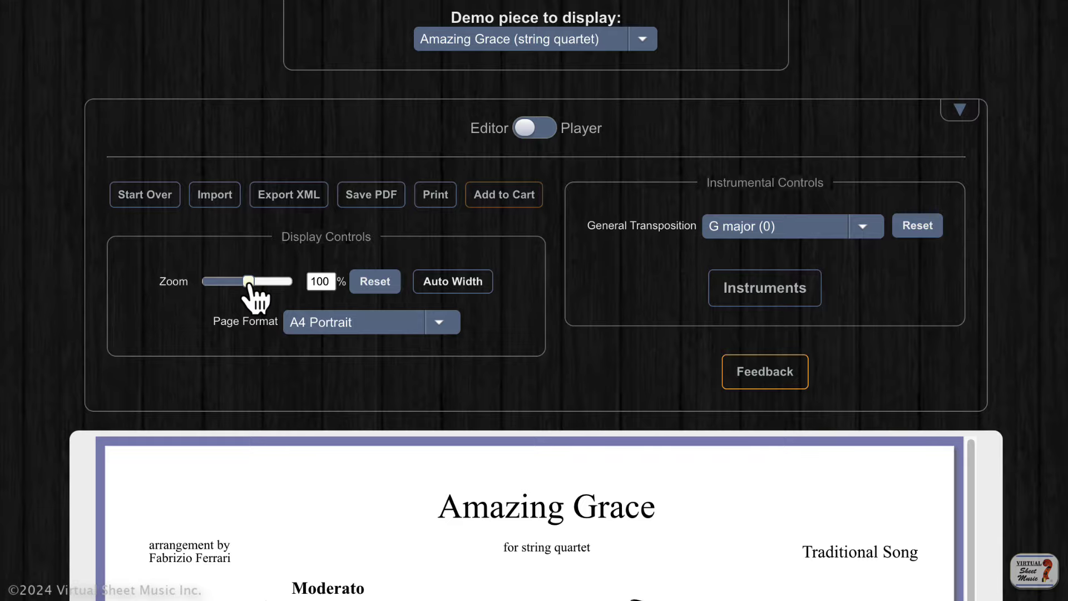
left_click_drag(249, 282, 240, 282)
left_click_drag(305, 136, 303, 136)
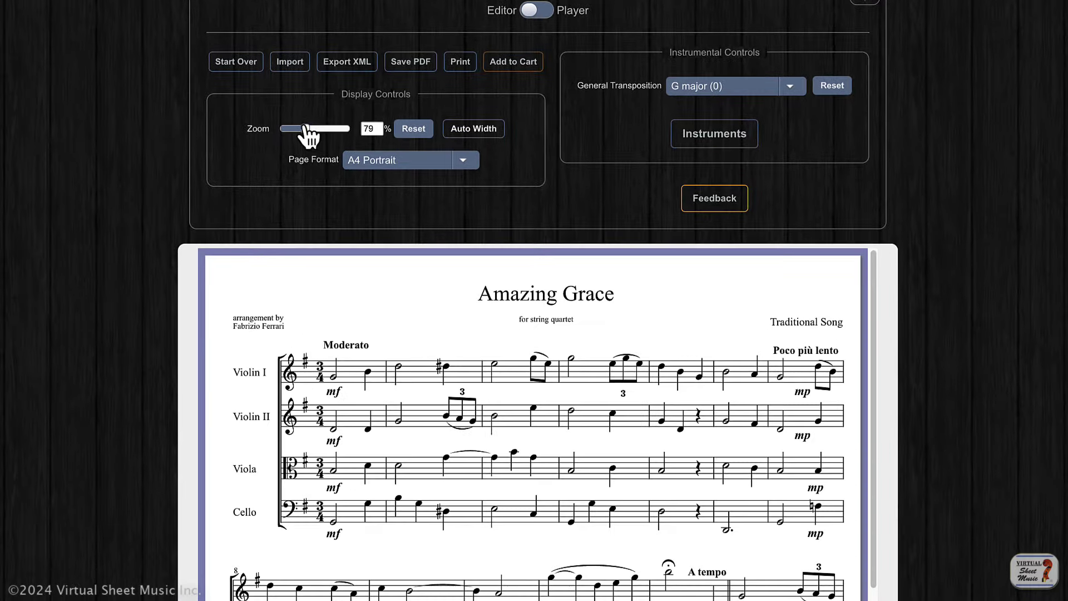
scroll(1056, 313, "down", 6)
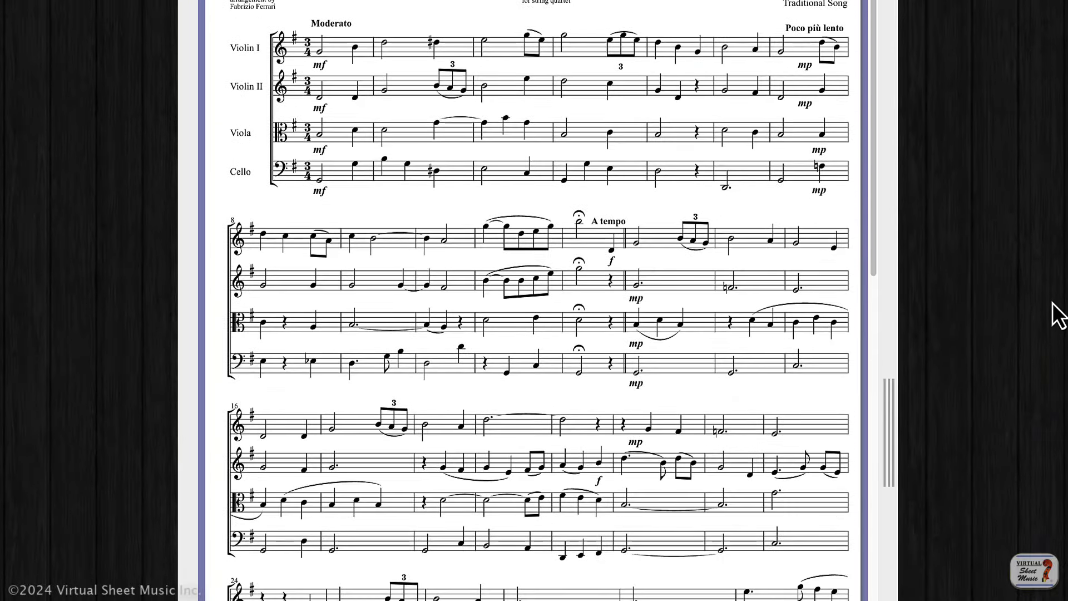
scroll(1056, 314, "up", 5)
scroll(1053, 311, "up", 2)
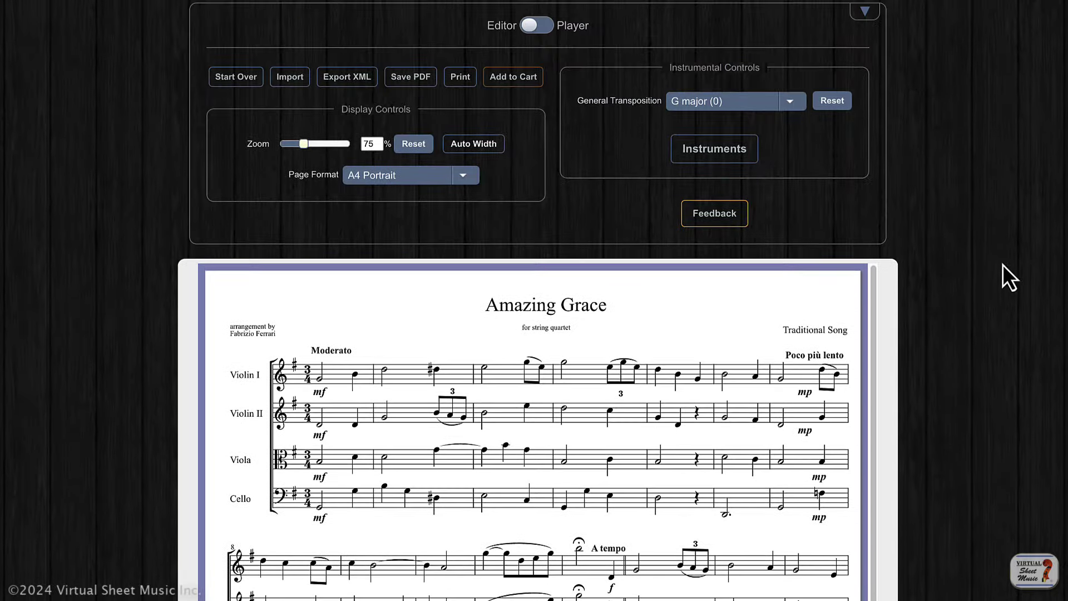
left_click(413, 146)
left_click(464, 175)
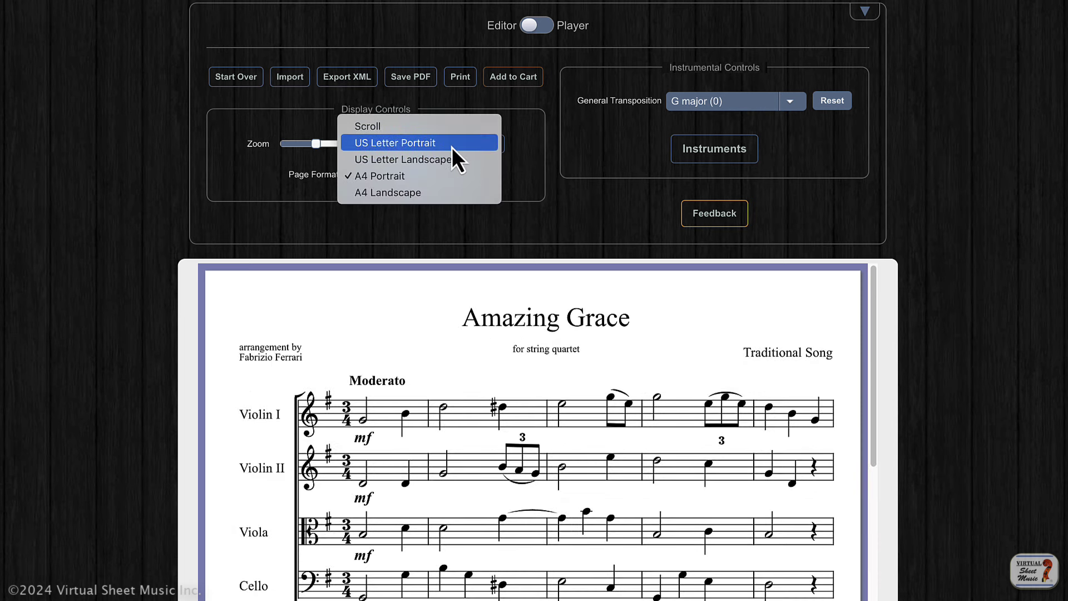
left_click(452, 146)
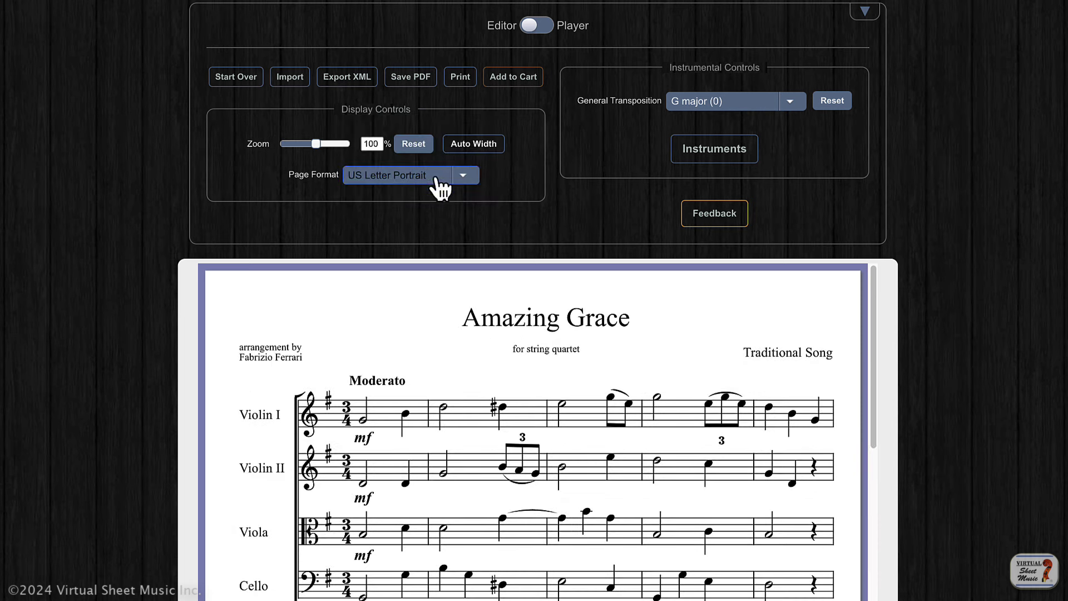
left_click(439, 187)
left_click(445, 193)
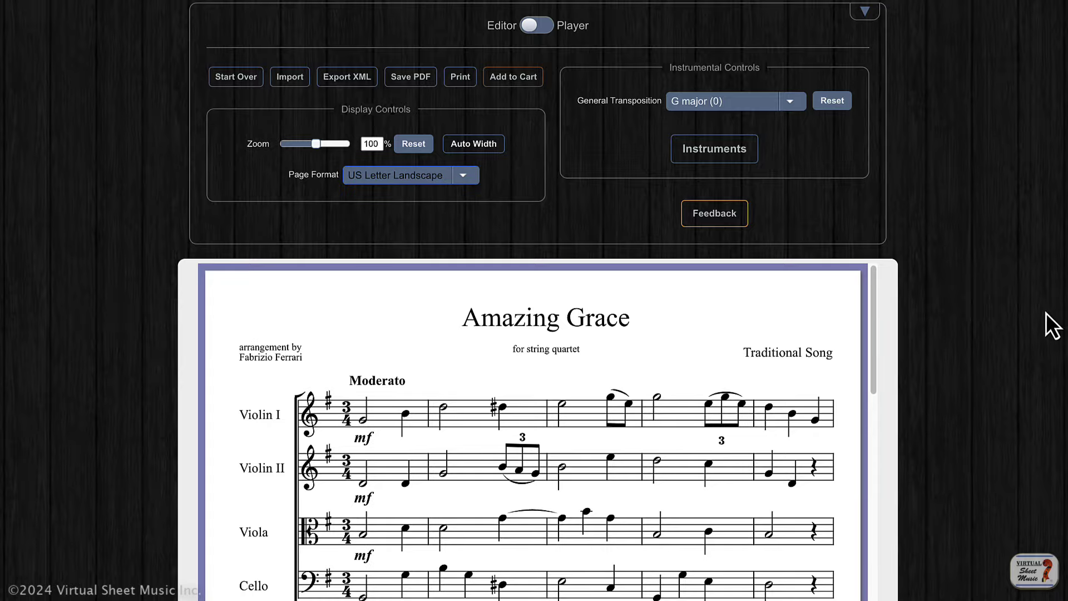
scroll(899, 431, "down", 2)
scroll(829, 437, "down", 5)
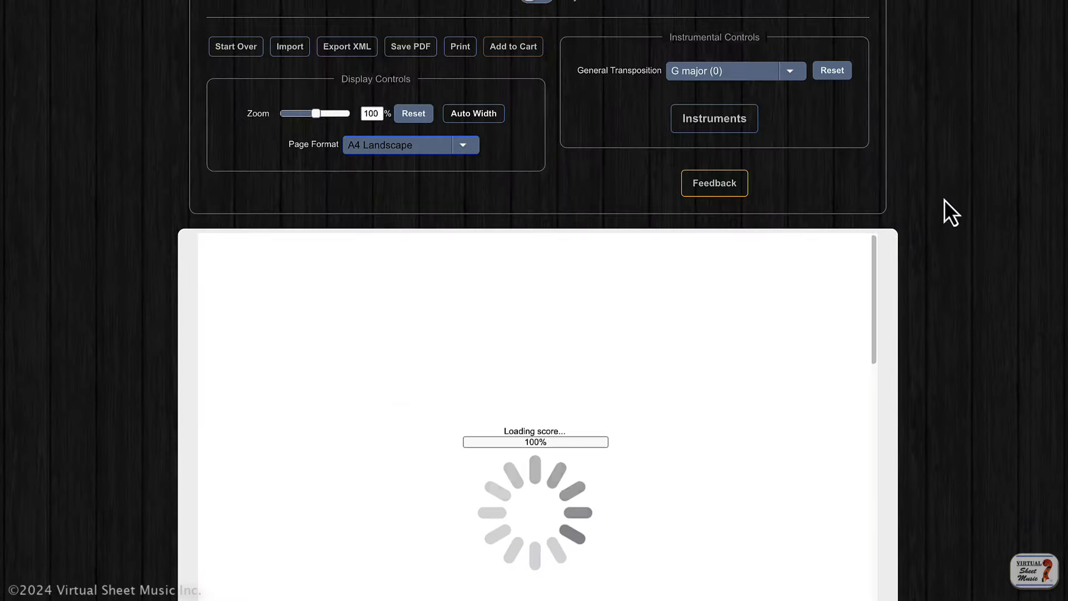
scroll(688, 412, "down", 5)
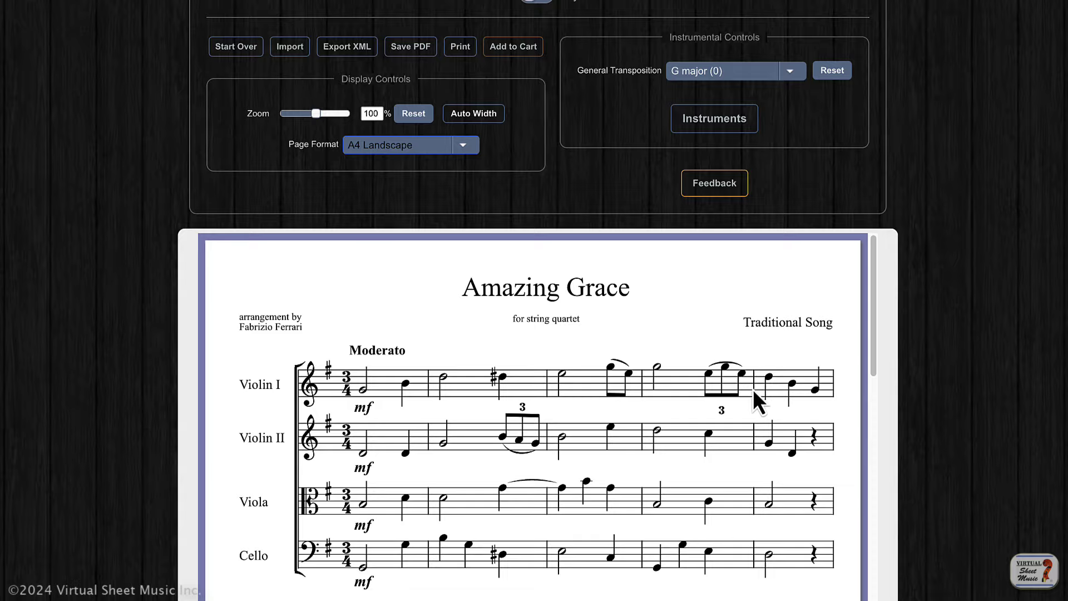
scroll(623, 429, "down", 5)
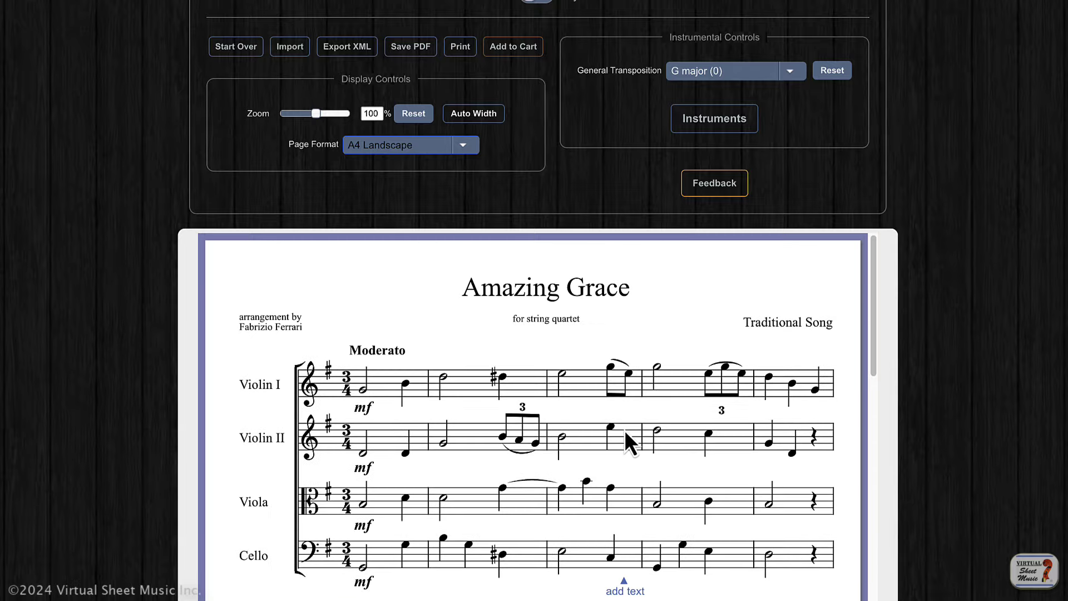
scroll(628, 440, "up", 3)
scroll(980, 327, "down", 5)
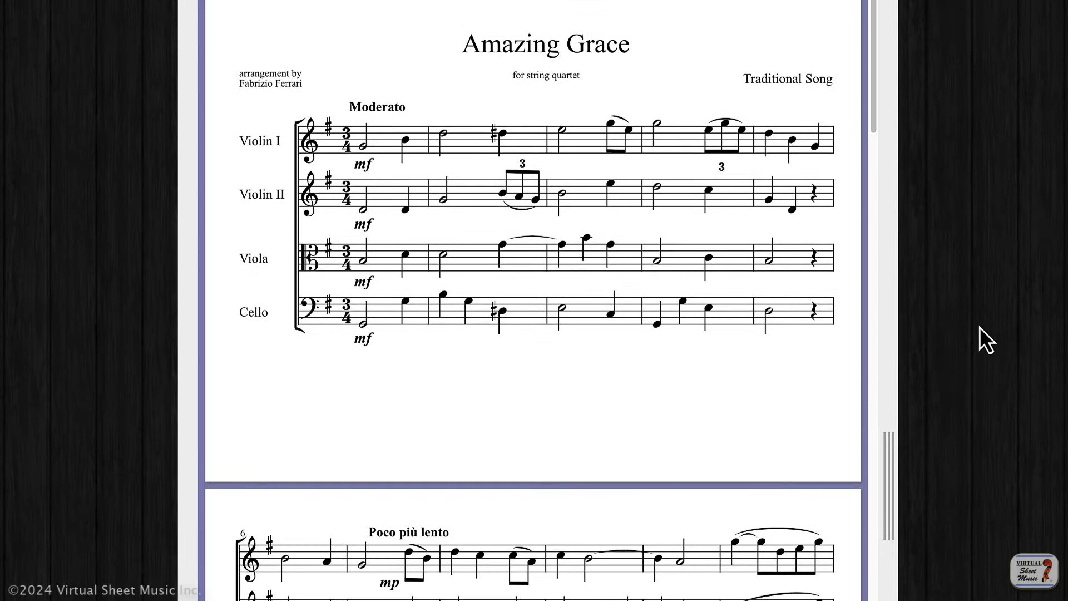
scroll(644, 274, "up", 4)
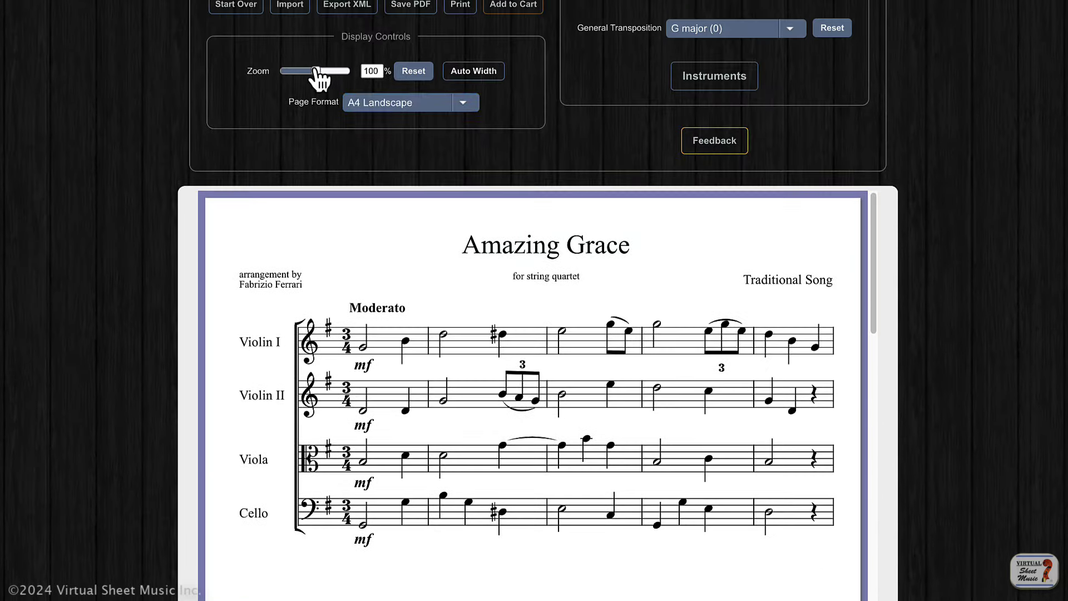
left_click_drag(315, 71, 298, 71)
scroll(381, 138, "down", 1)
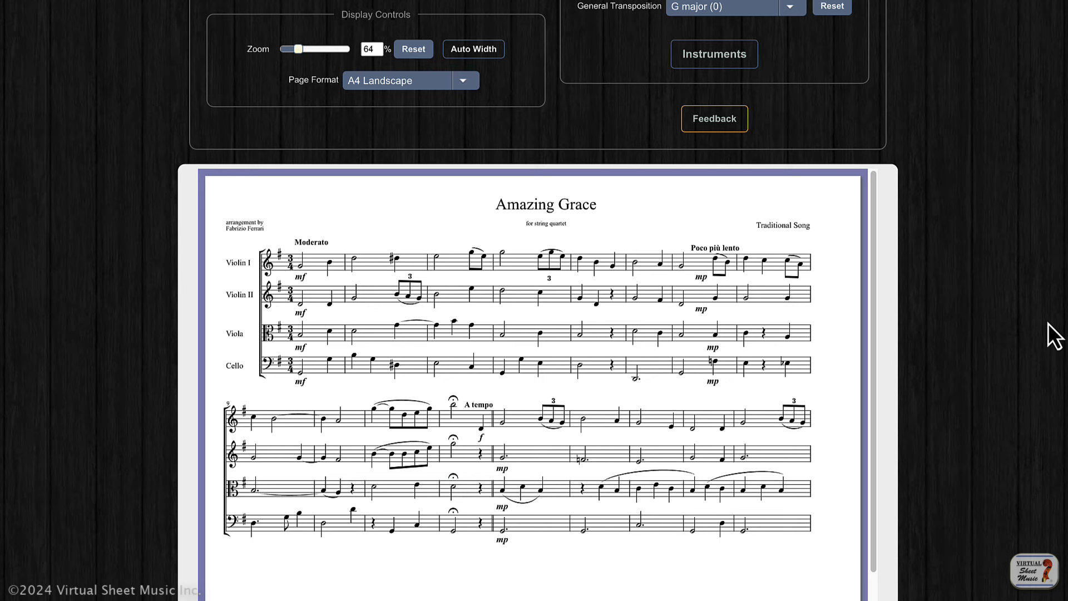
- Set the page format to A4 Portrait
scroll(1030, 47, "down", 1)
left_click(409, 4)
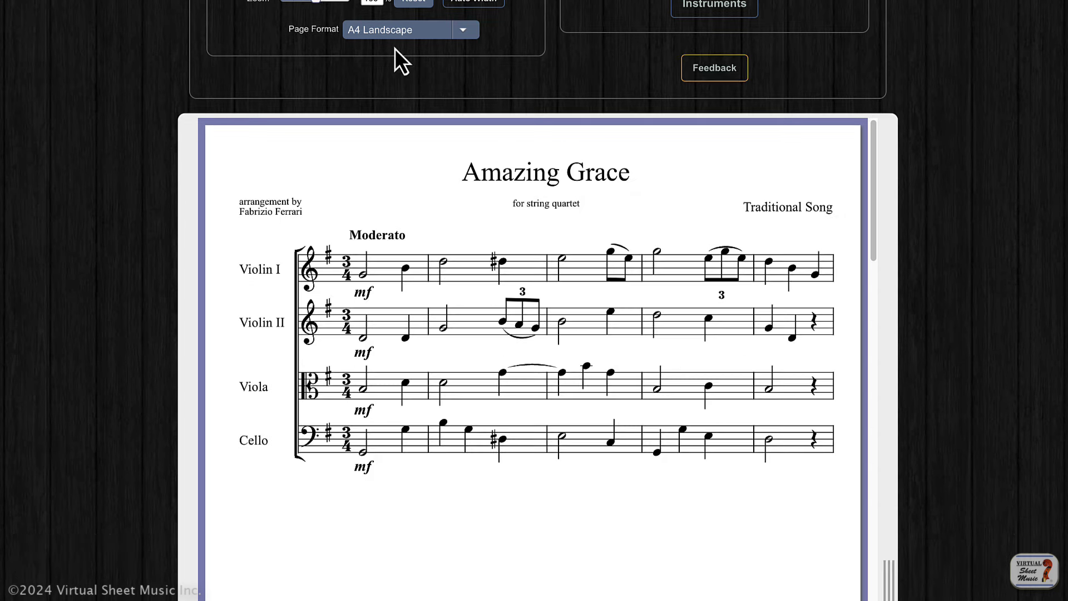
scroll(396, 48, "up", 2)
left_click(417, 118)
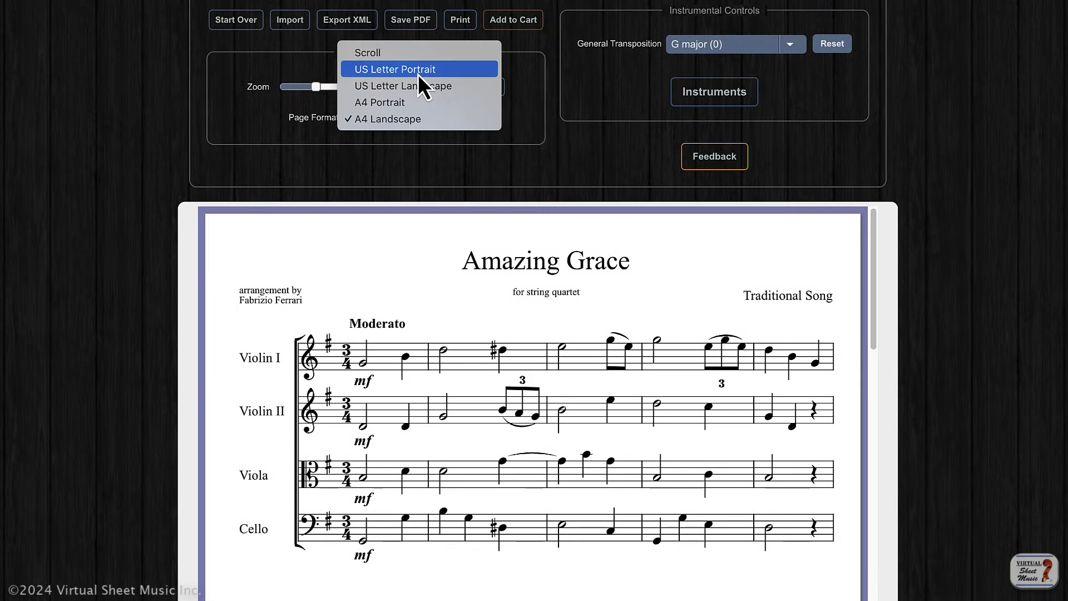
left_click(435, 102)
- Widen the sheet-music page by dragging its resize bar twice
scroll(862, 330, "down", 3)
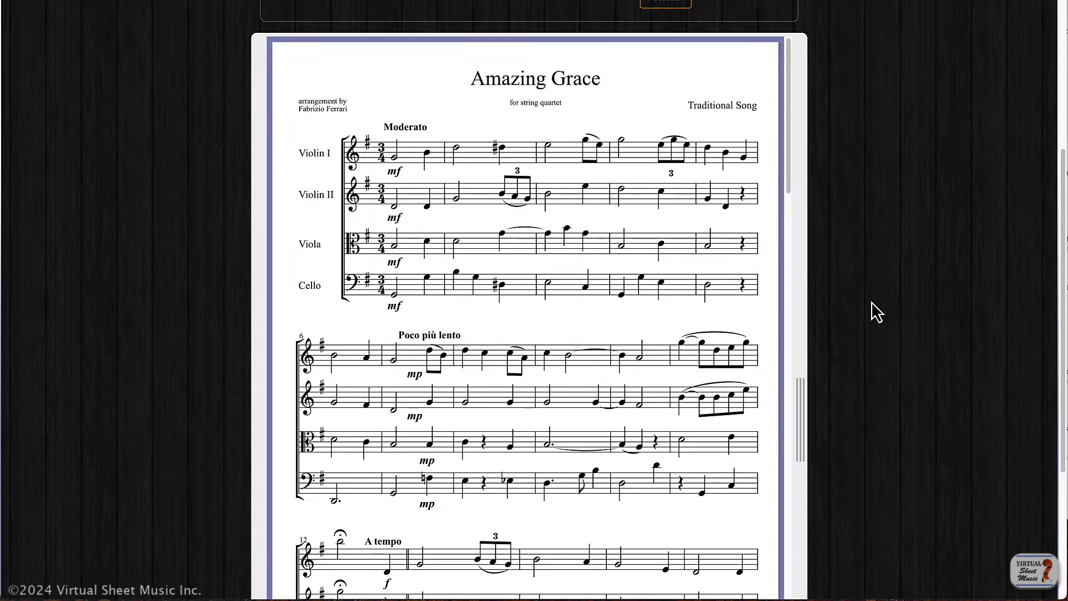
scroll(799, 331, "down", 10)
scroll(826, 342, "up", 3)
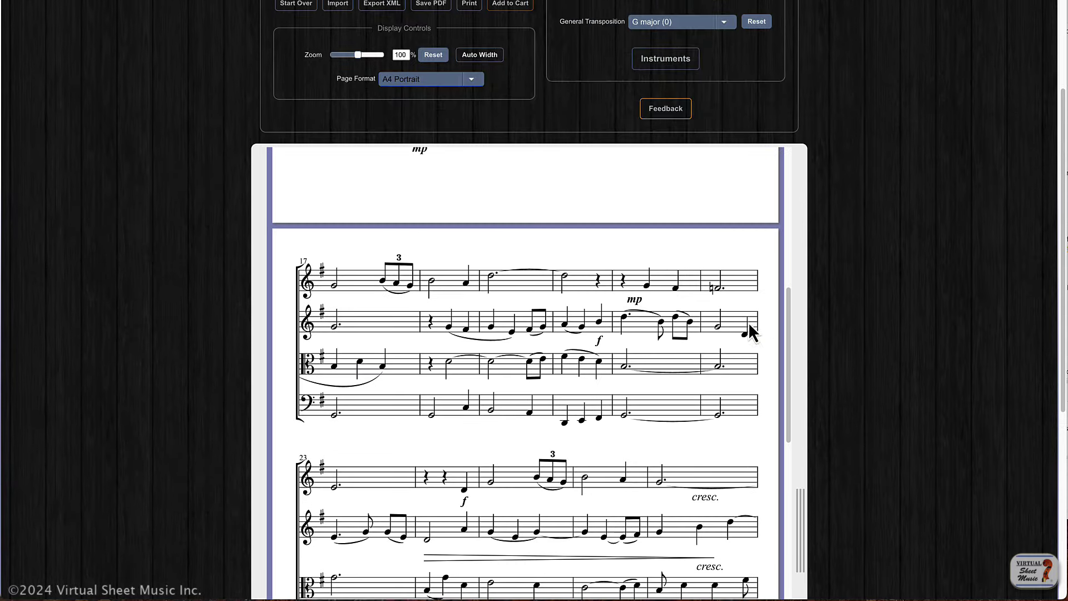
scroll(789, 352, "up", 10)
scroll(873, 269, "down", 3)
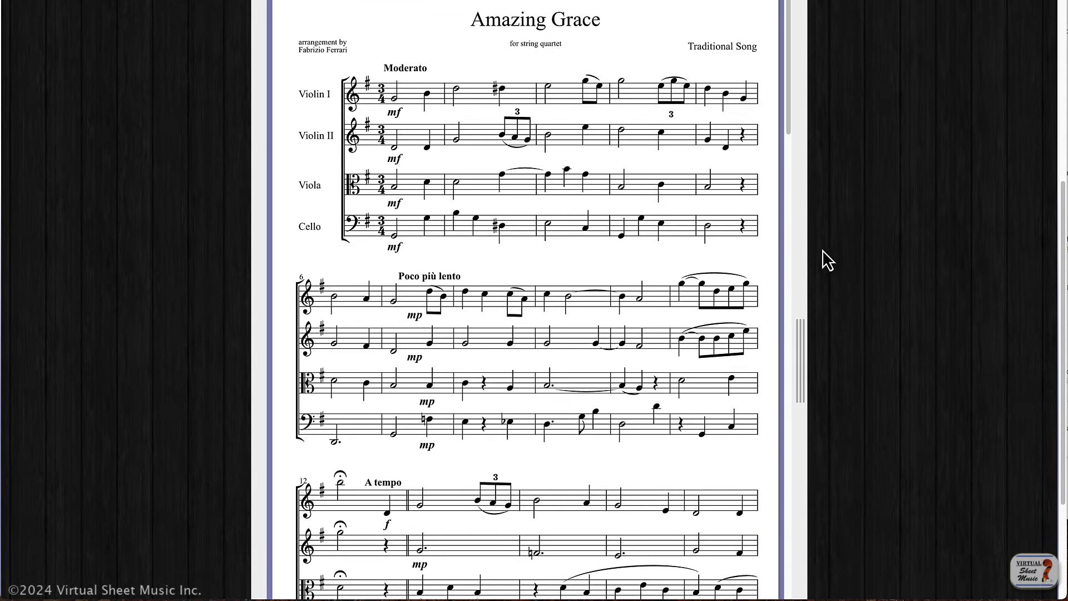
left_click_drag(807, 246, 883, 242)
scroll(907, 274, "up", 2)
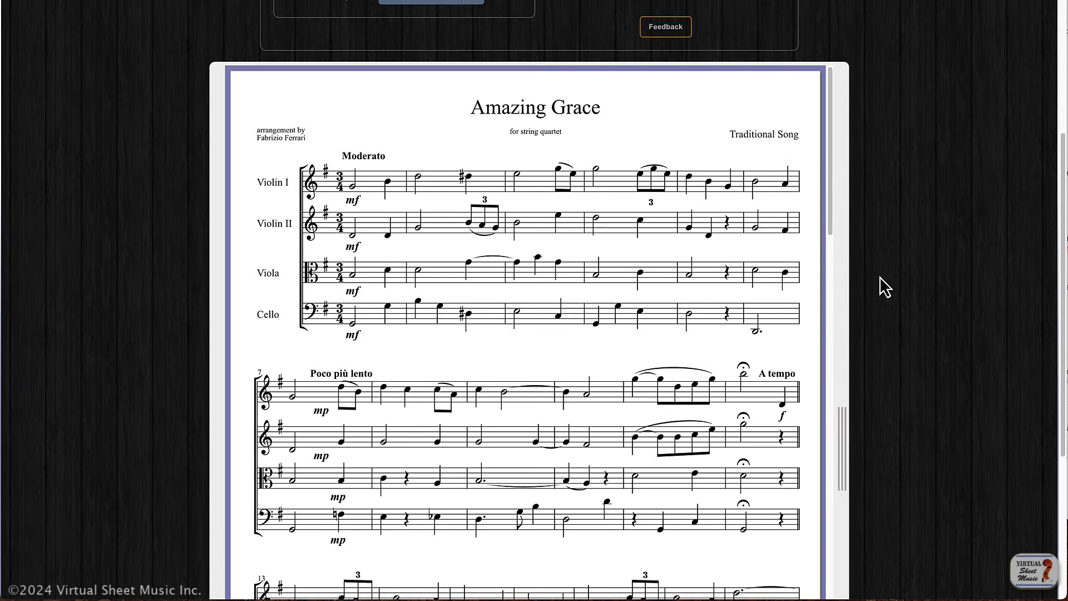
left_click_drag(851, 303, 1008, 302)
scroll(980, 290, "up", 2)
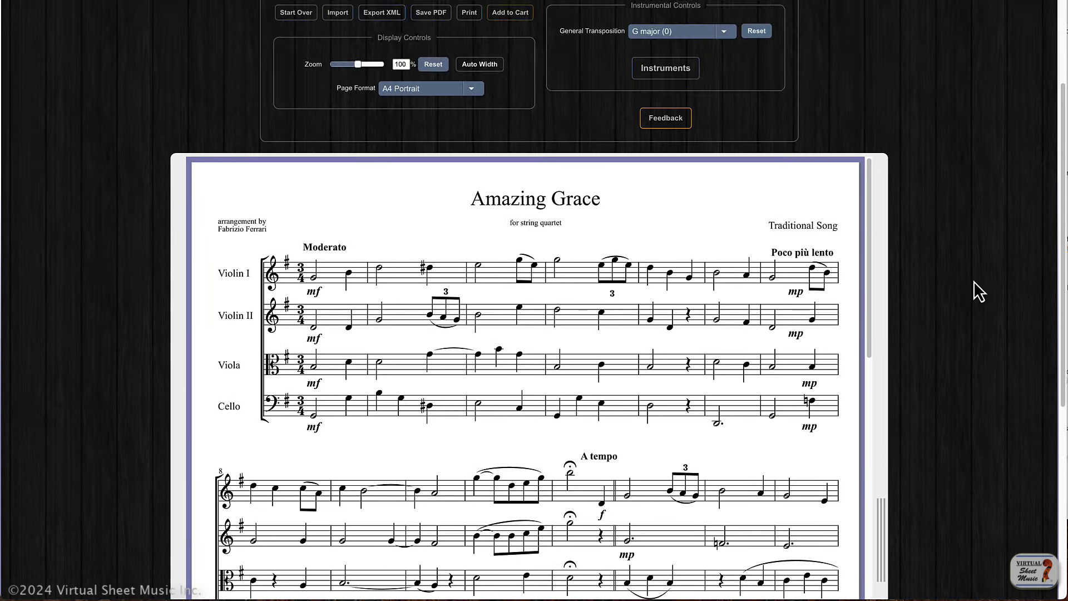
scroll(944, 207, "up", 3)
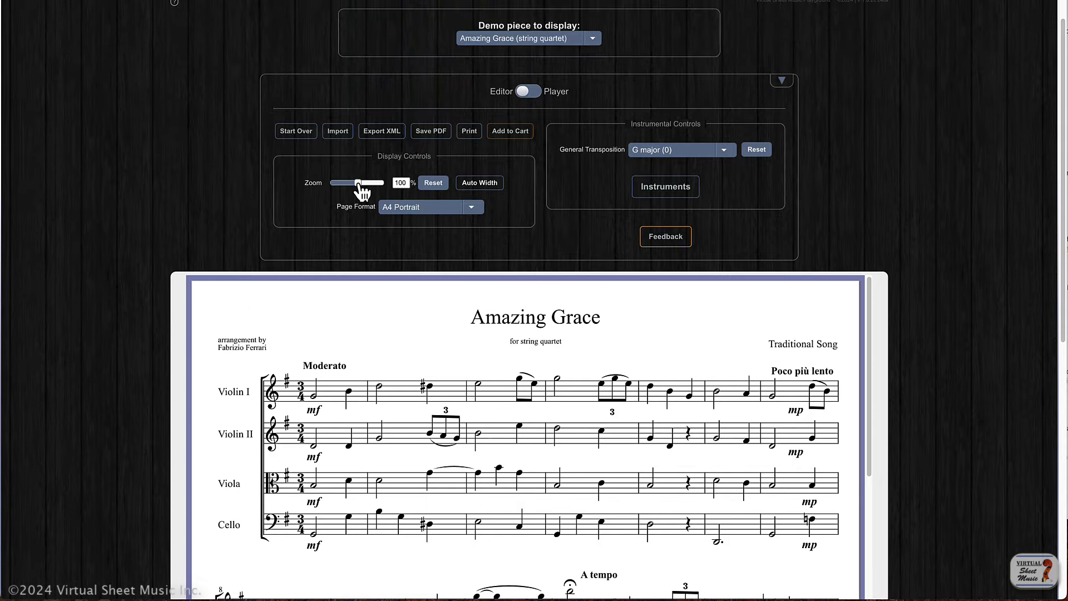
- Set the zoom to 74% and toggle Auto Width on, then back off
left_click_drag(359, 185, 353, 186)
scroll(1016, 234, "down", 8)
scroll(968, 248, "down", 2)
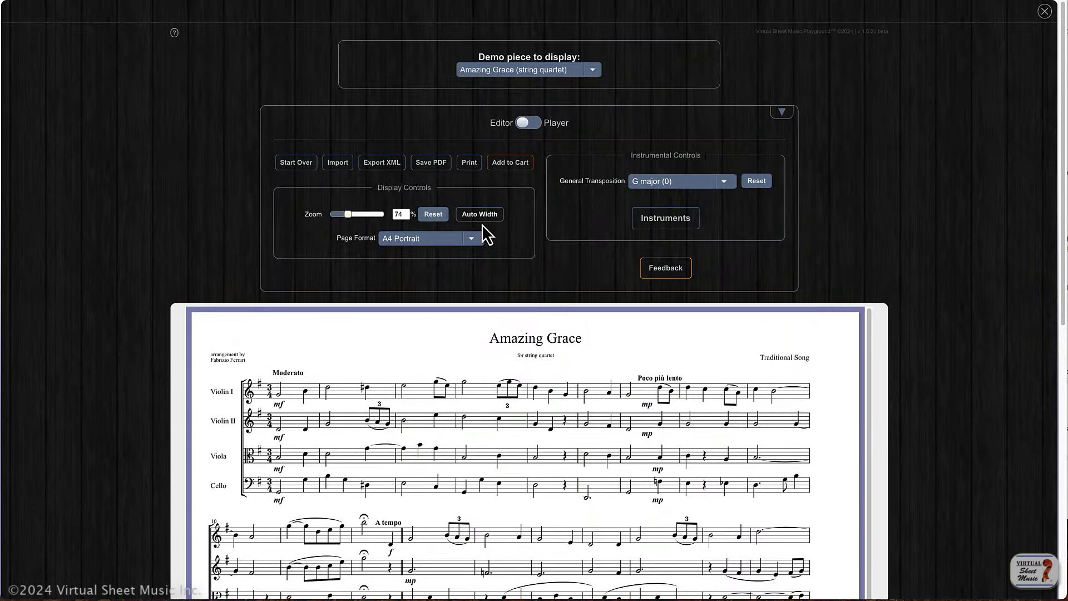
left_click(481, 217)
scroll(954, 207, "down", 1)
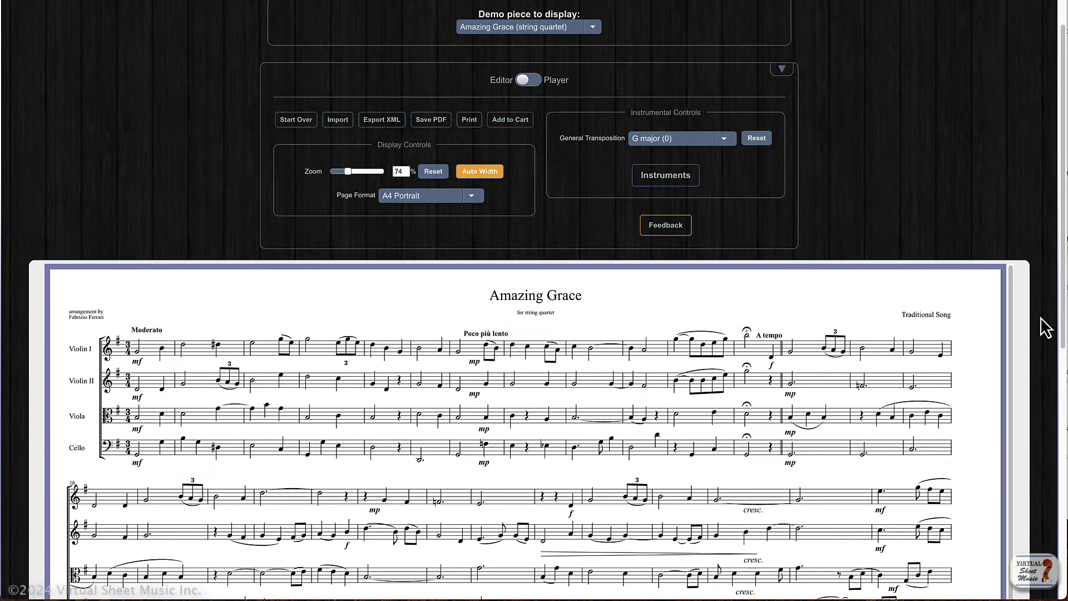
scroll(1017, 273, "up", 1)
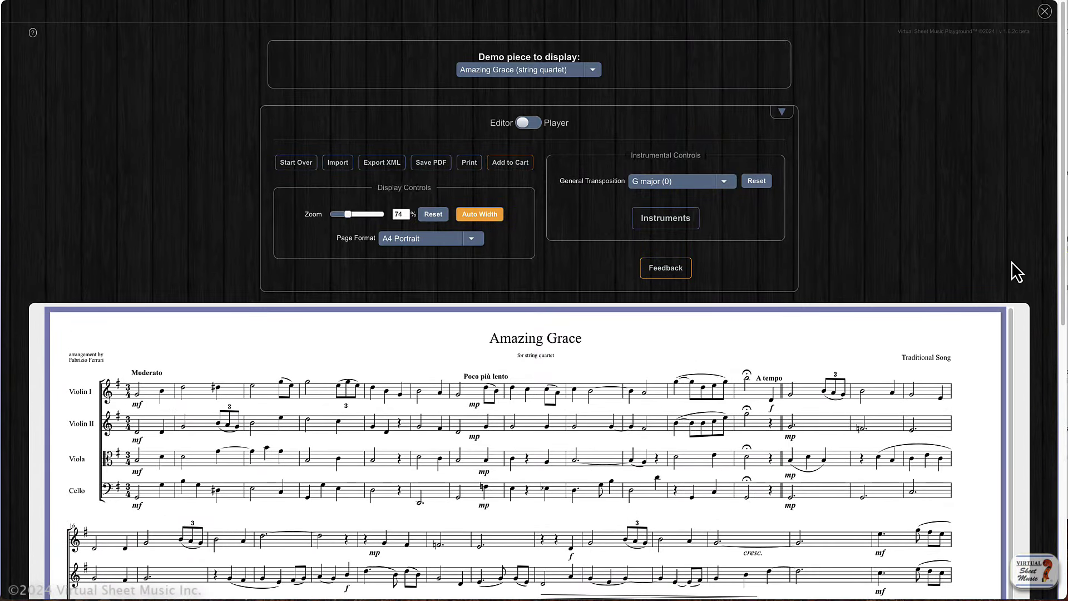
left_click(472, 221)
scroll(980, 279, "down", 5)
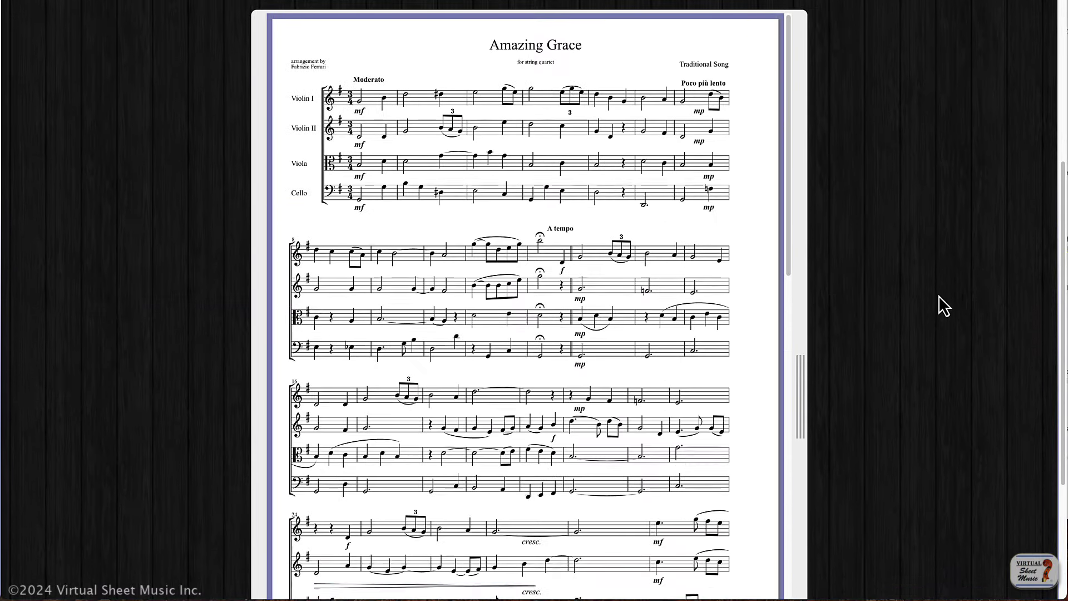
scroll(924, 309, "up", 5)
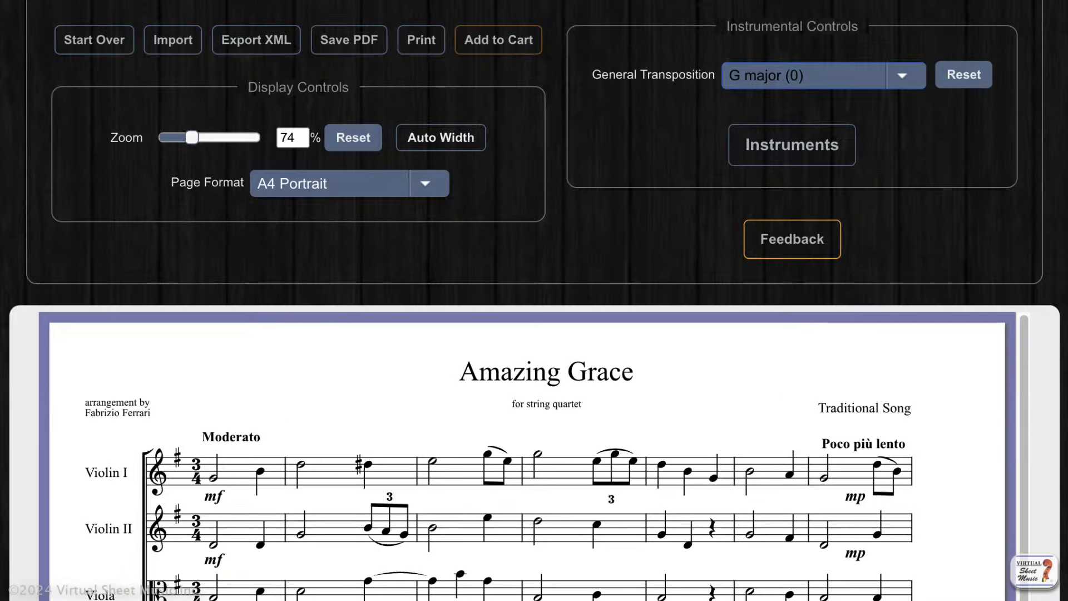
- Set General Transposition to A major (2)
left_click(851, 82)
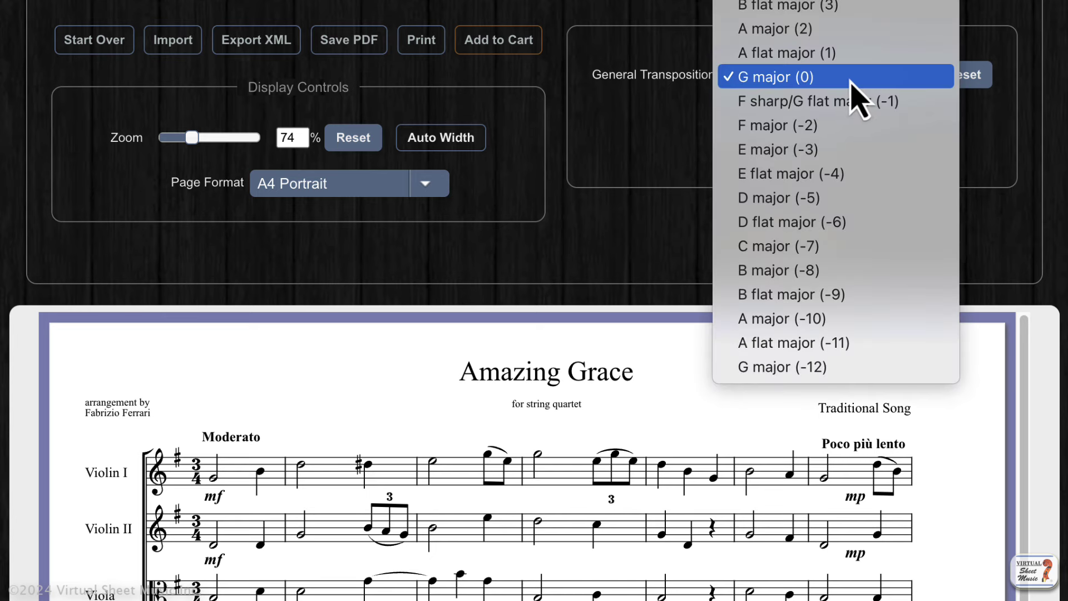
left_click(865, 29)
scroll(534, 334, "down", 4)
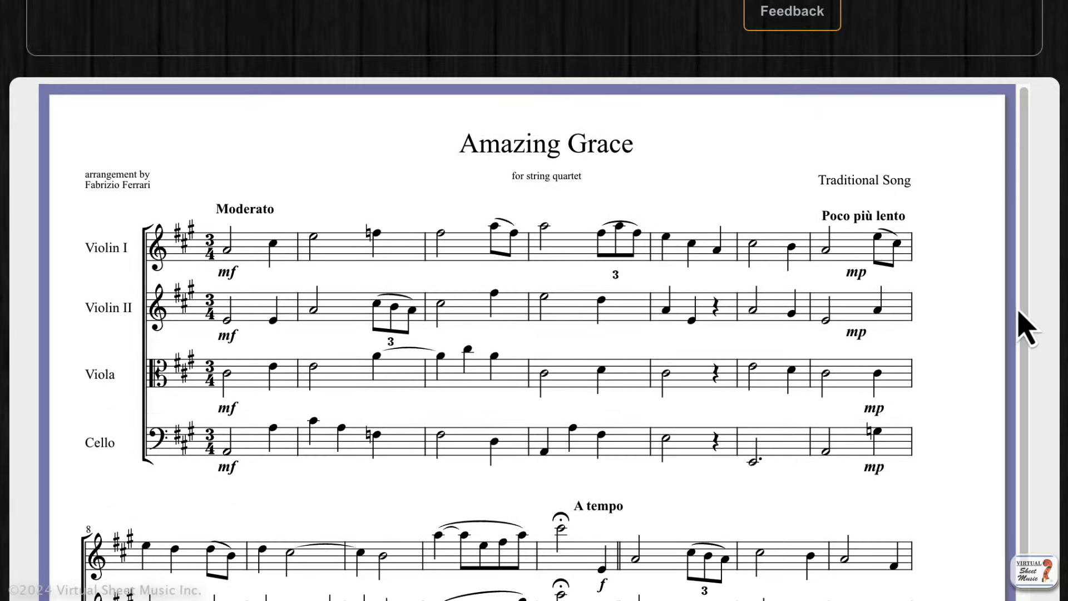
left_click_drag(1026, 326, 1024, 551)
scroll(977, 167, "up", 12)
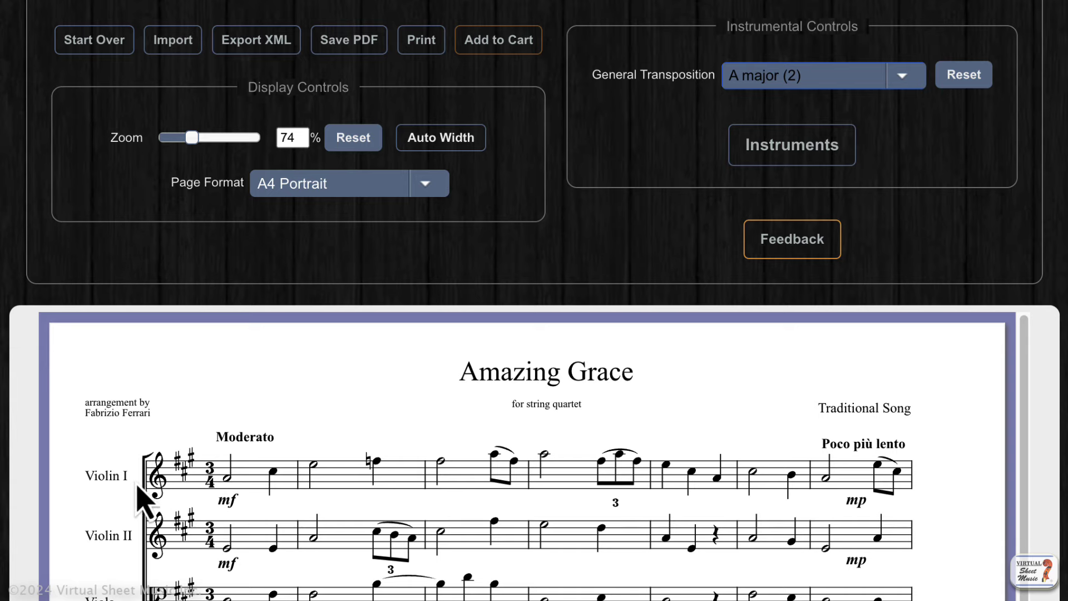
- Change the Violin I part to Flute in the Instruments settings
left_click(801, 160)
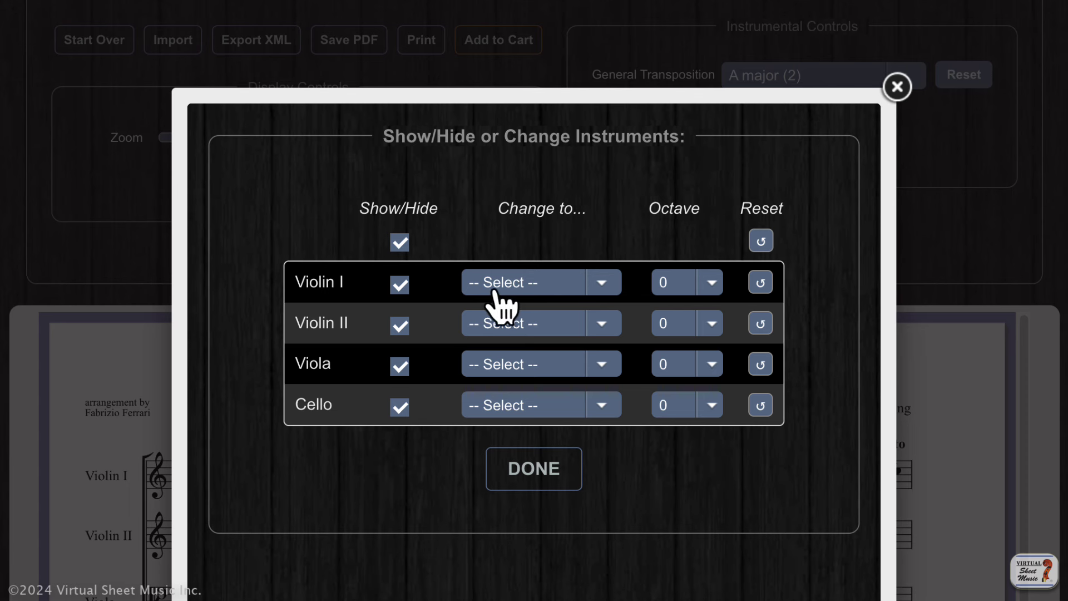
left_click(571, 281)
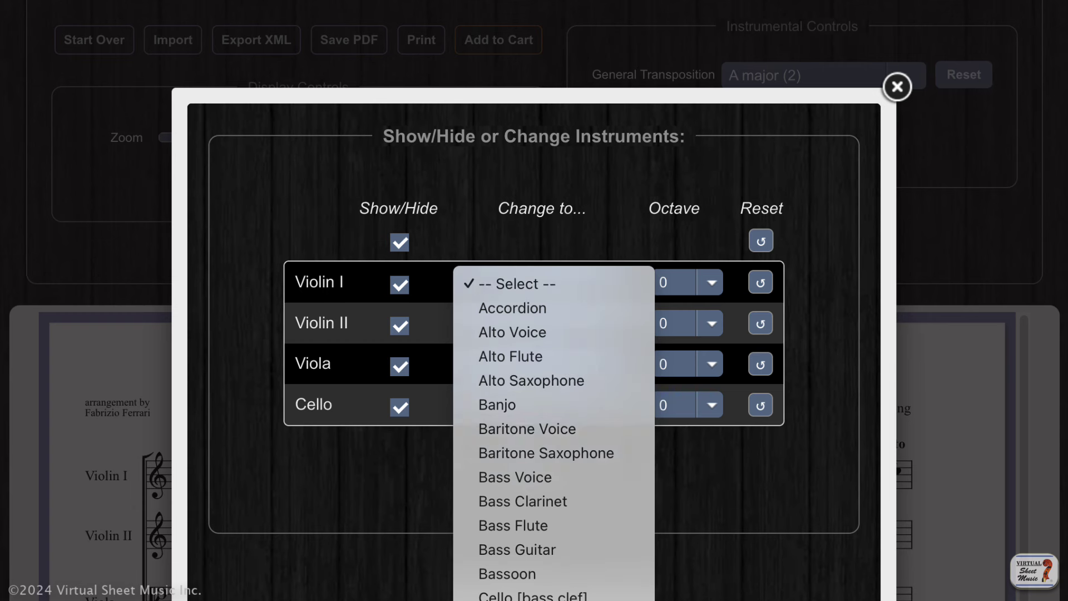
type("flute")
key("Return")
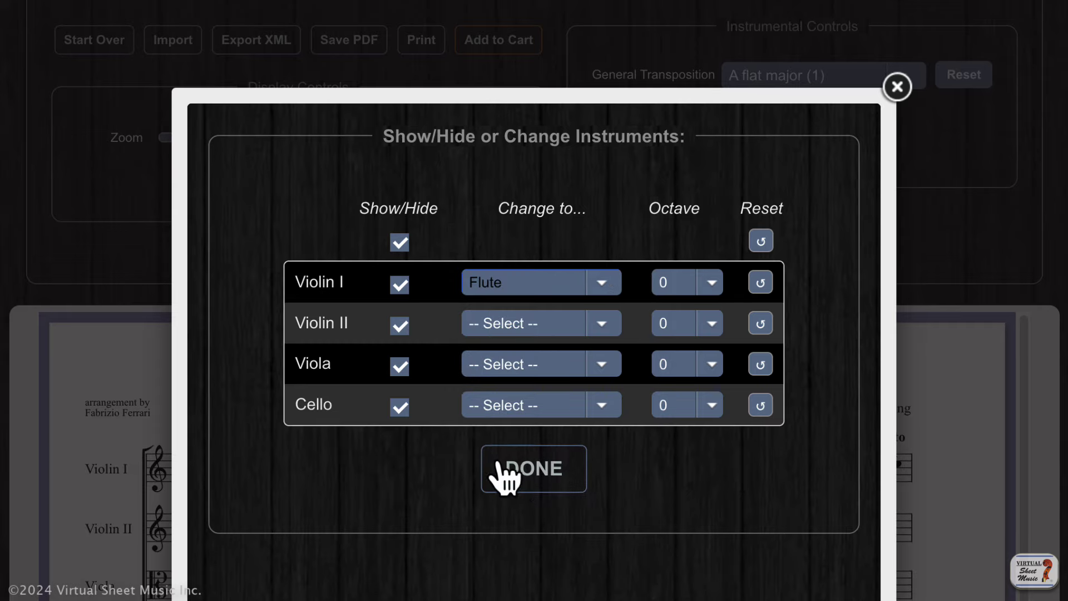
left_click(536, 483)
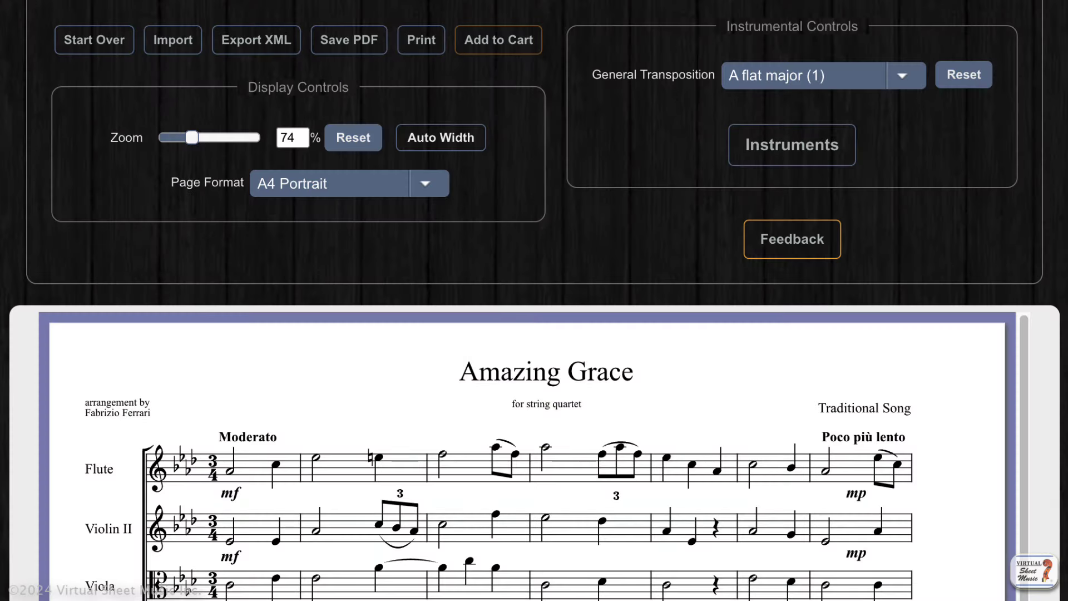
scroll(534, 334, "down", 2)
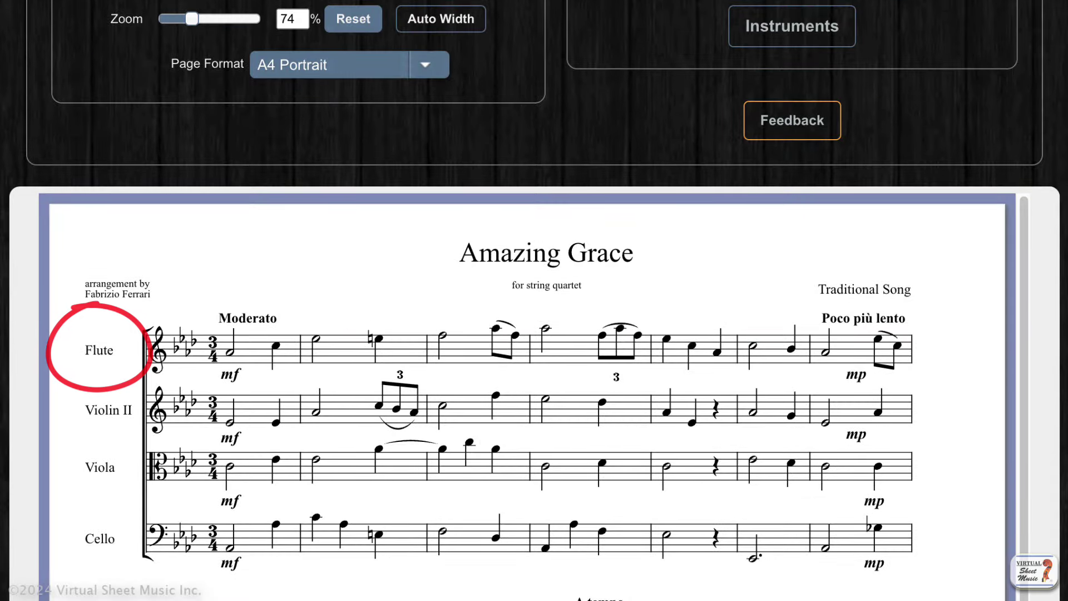
scroll(918, 222, "up", 2)
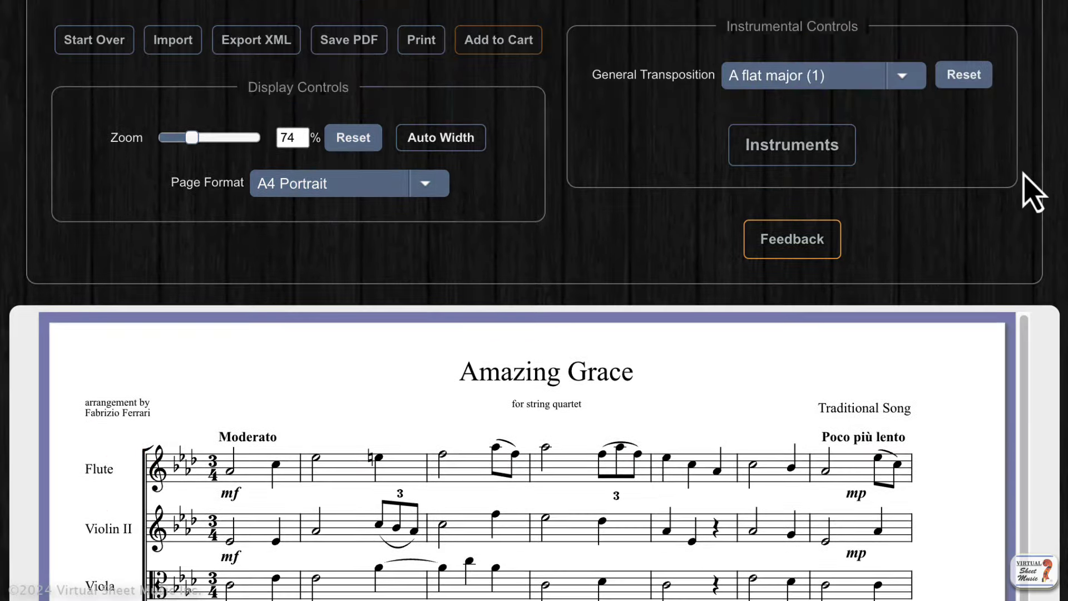
scroll(1041, 250, "down", 3)
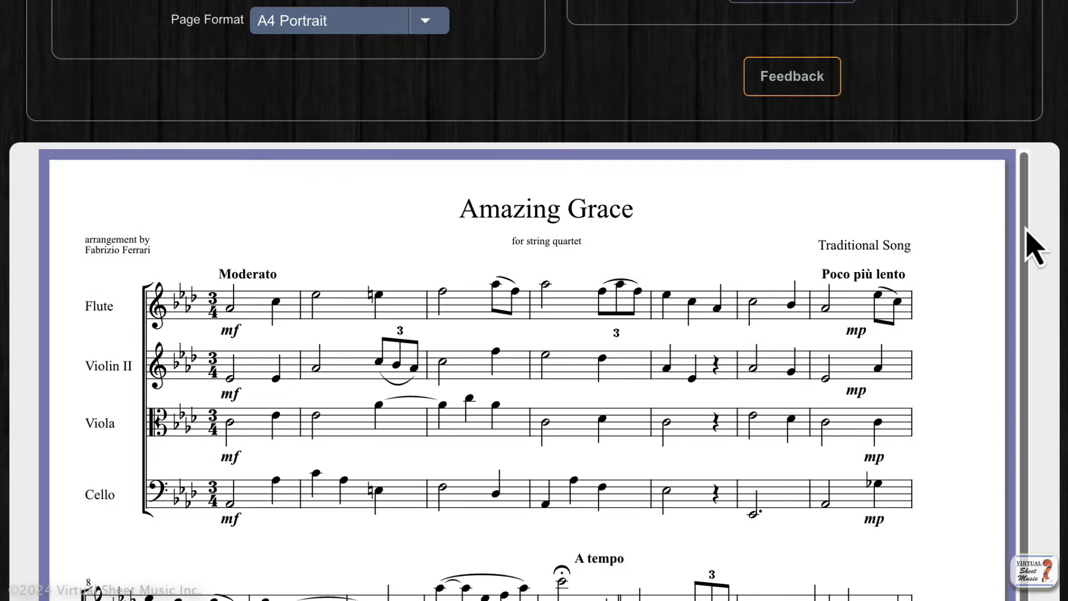
scroll(1030, 290, "down", 3)
scroll(1030, 317, "up", 3)
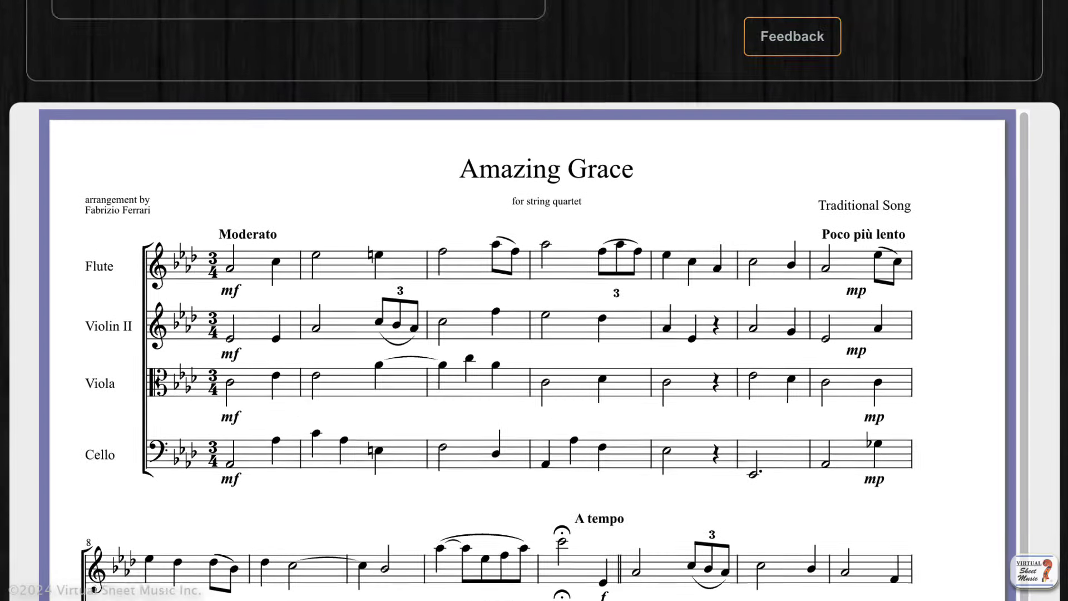
scroll(716, 138, "up", 3)
left_click(785, 156)
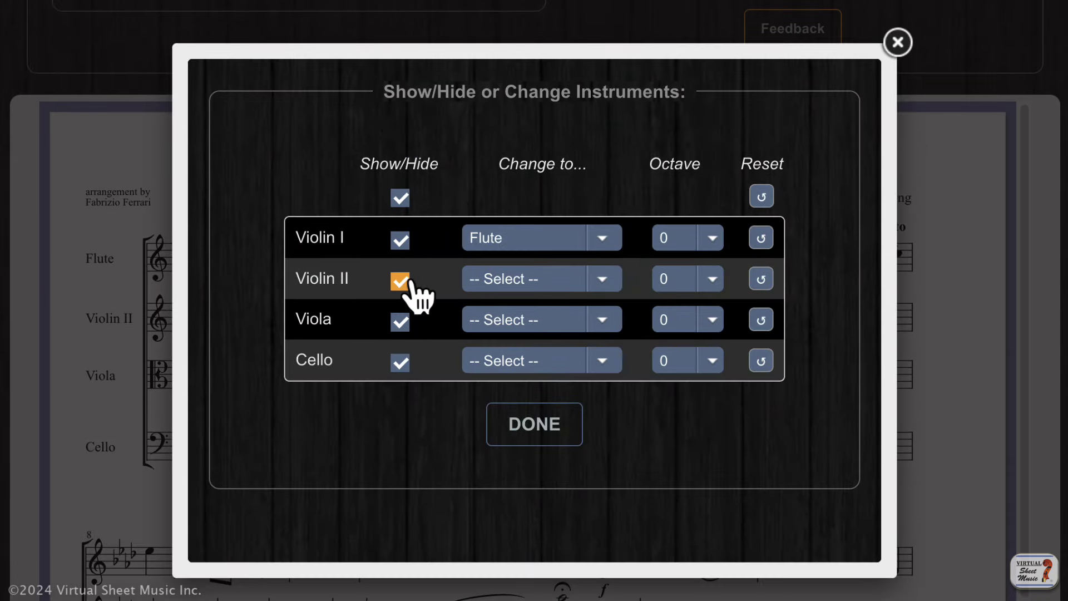
left_click(401, 282)
left_click(400, 322)
left_click(400, 361)
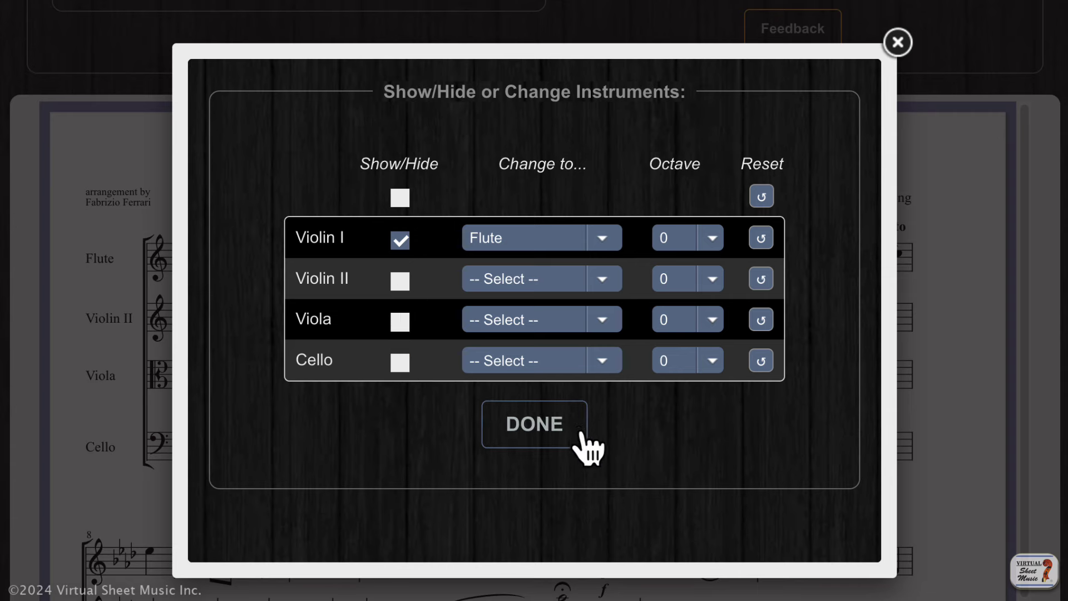
left_click(552, 441)
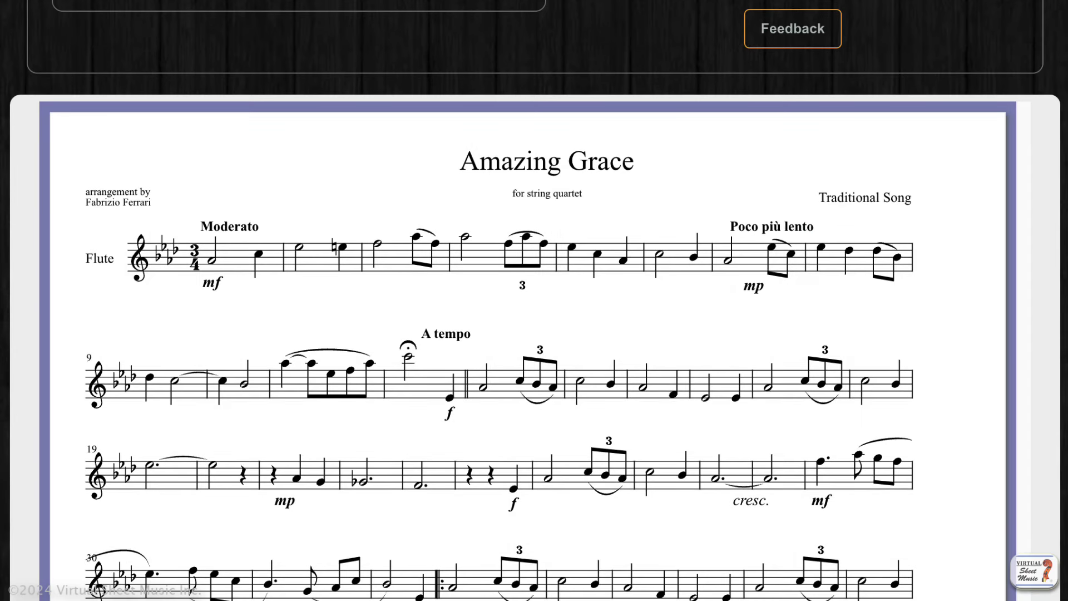
scroll(760, 442, "down", 15)
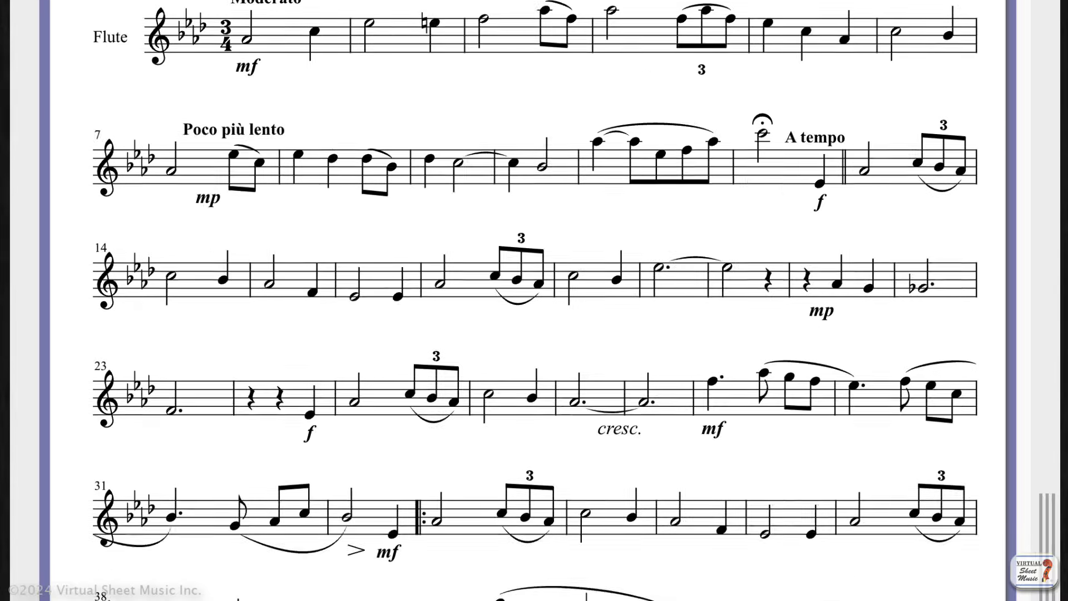
scroll(774, 448, "up", 18)
scroll(774, 456, "down", 3)
scroll(768, 471, "up", 3)
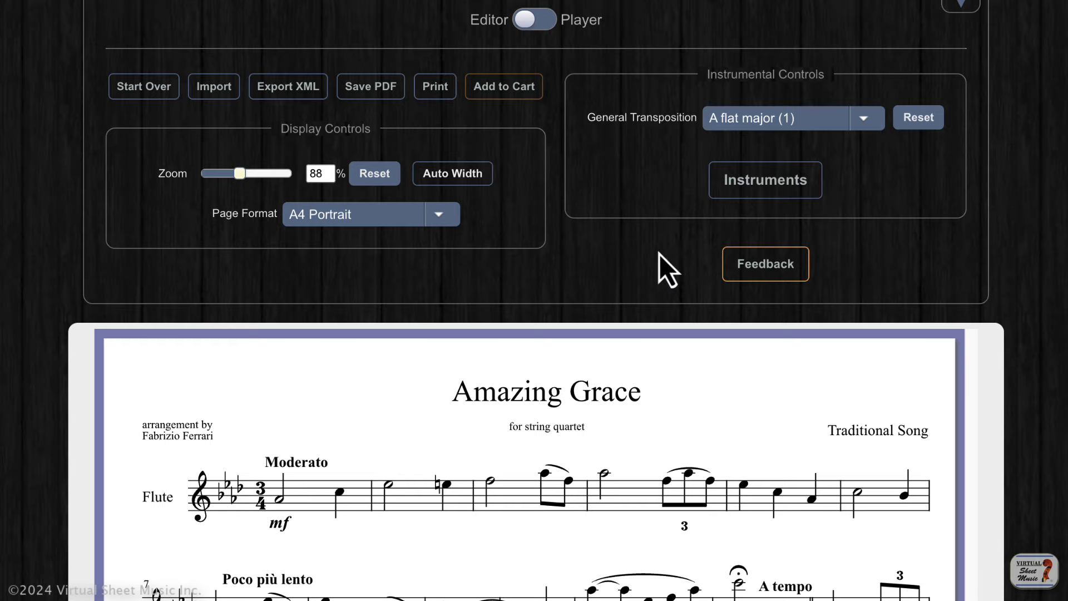
left_click(732, 192)
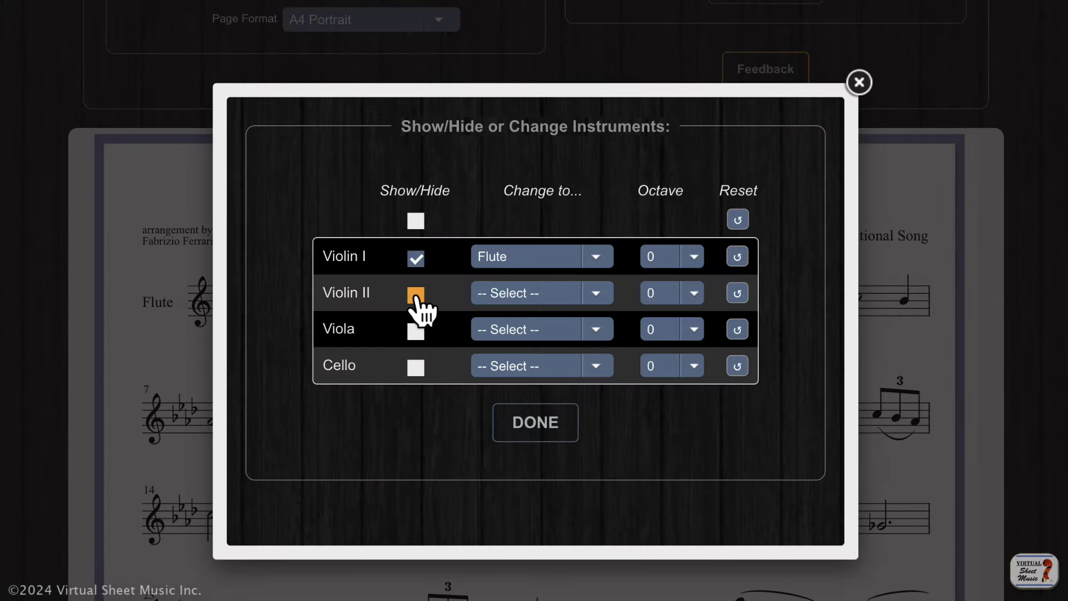
left_click(417, 222)
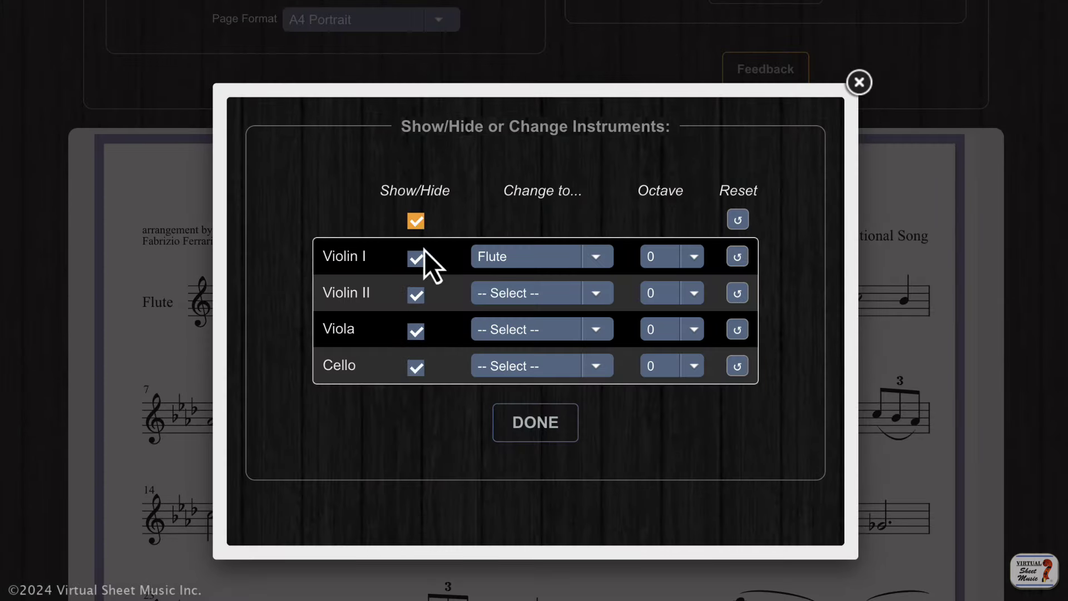
left_click(526, 428)
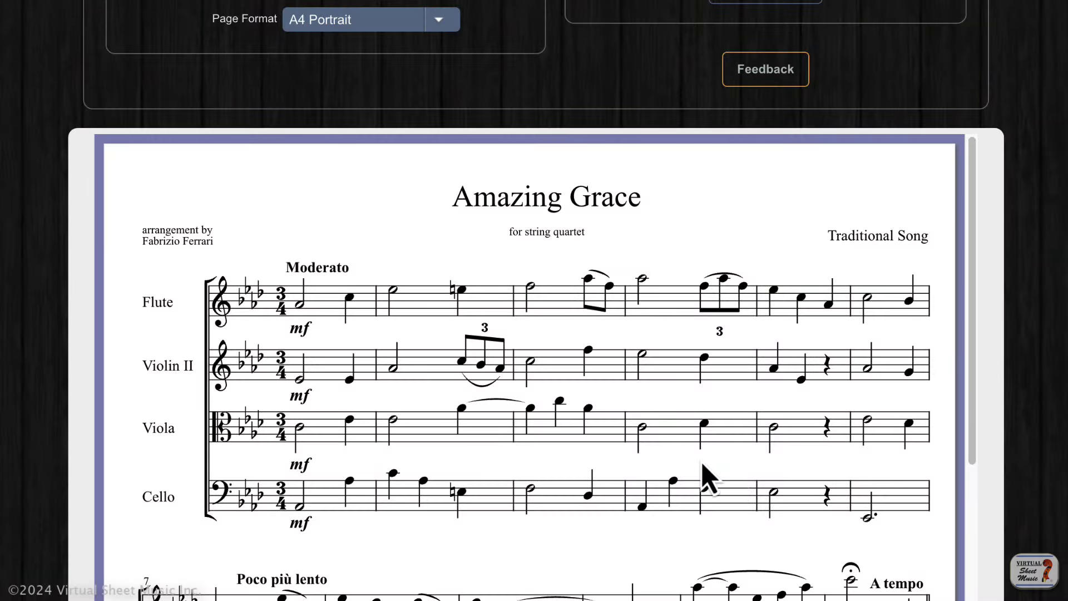
scroll(705, 475, "down", 6)
scroll(706, 473, "up", 9)
scroll(692, 126, "up", 3)
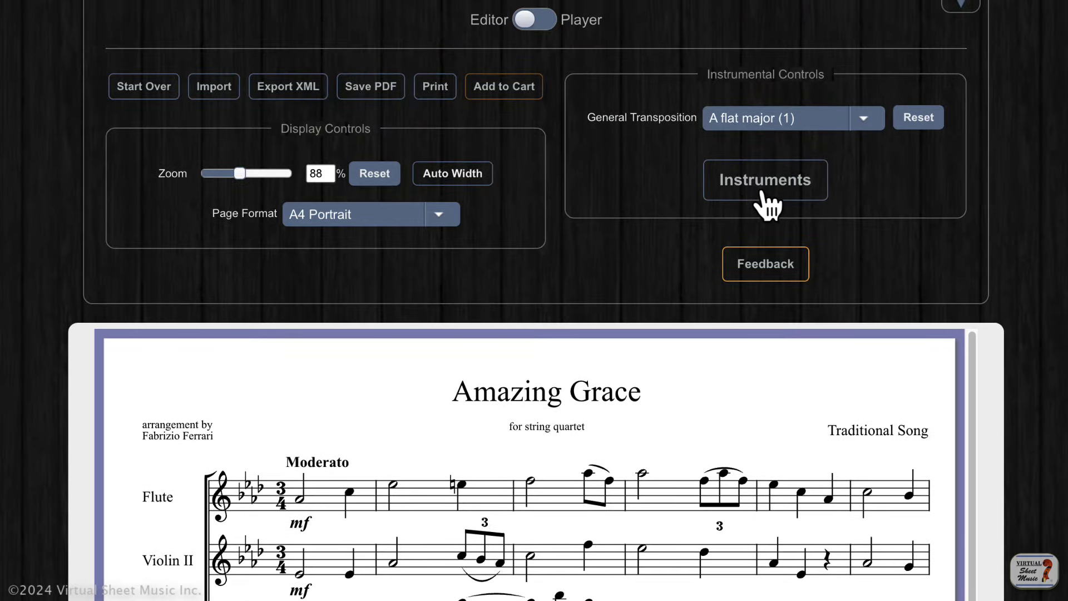
- Change the Cello part's instrument to Viola
left_click(749, 195)
scroll(450, 518, "down", 1)
scroll(530, 406, "down", 3)
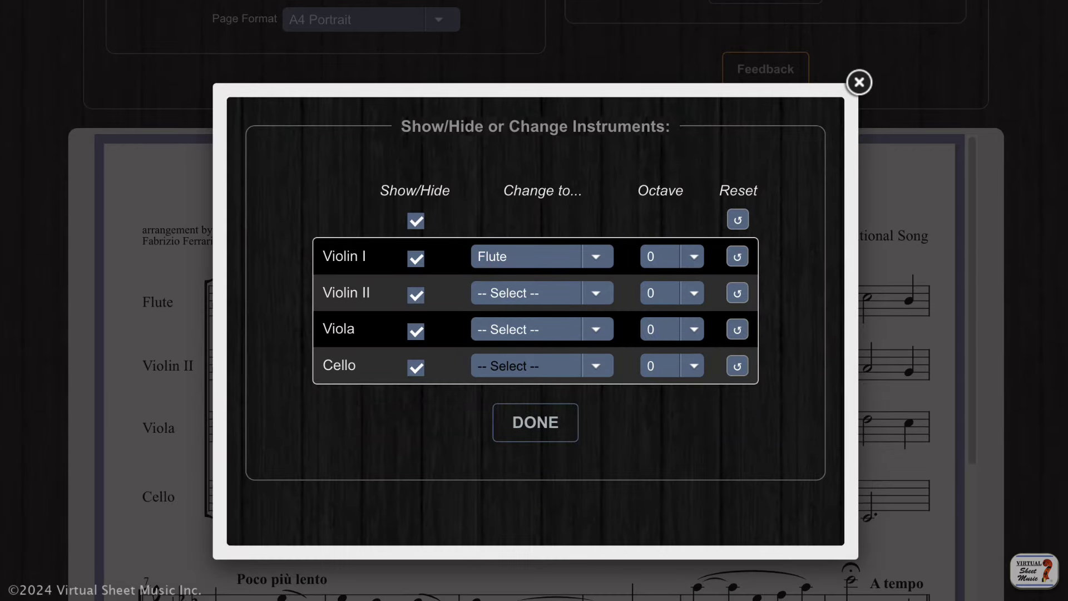
left_click(526, 329)
scroll(553, 300, "down", 5)
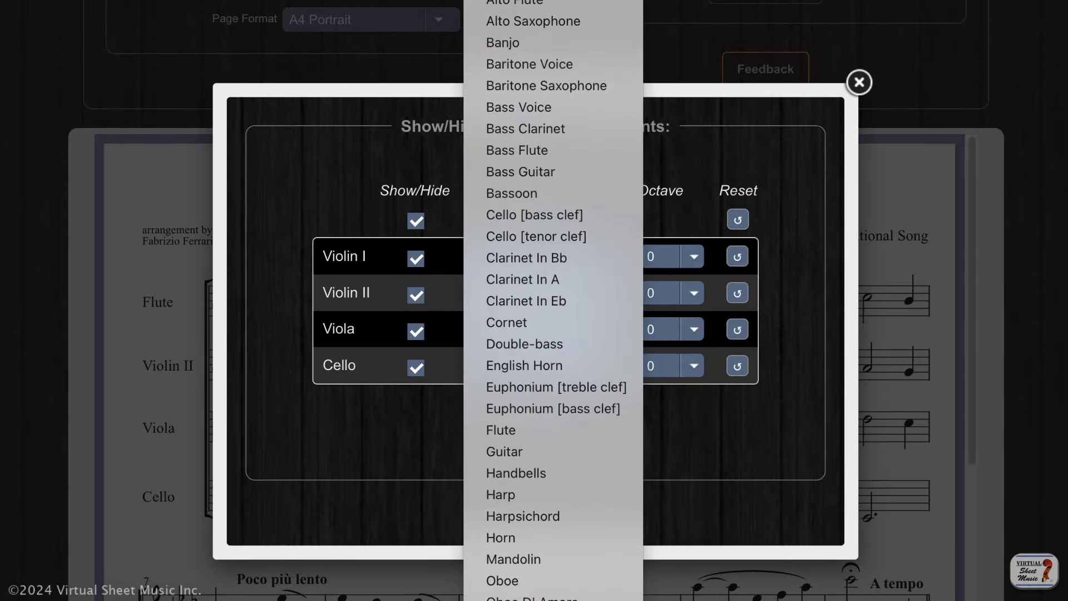
key("Escape")
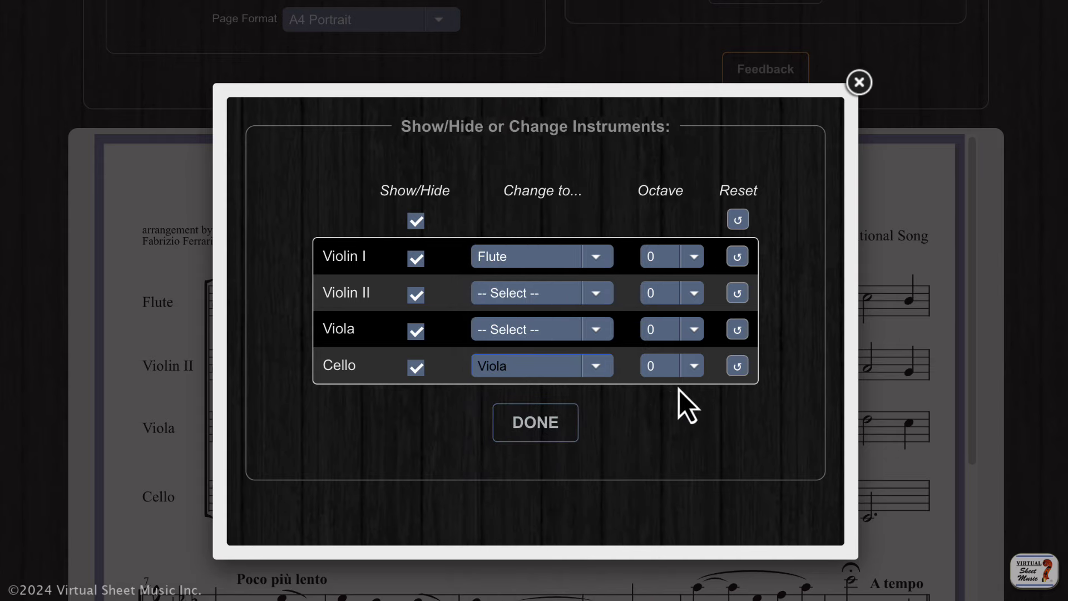
left_click(526, 427)
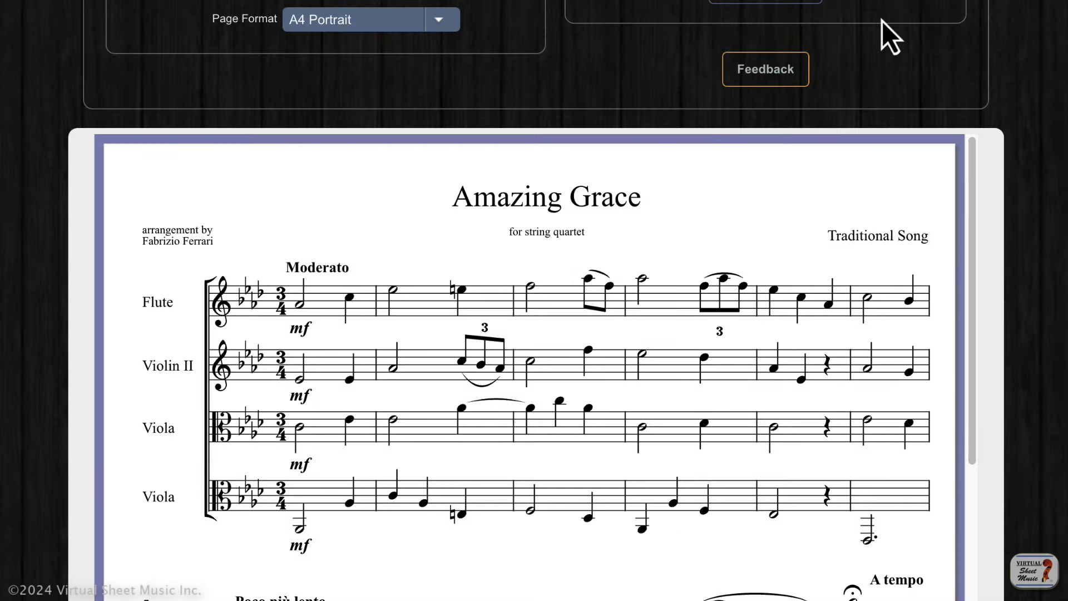
- Set the new Viola part's octave to +1
left_click(800, 2)
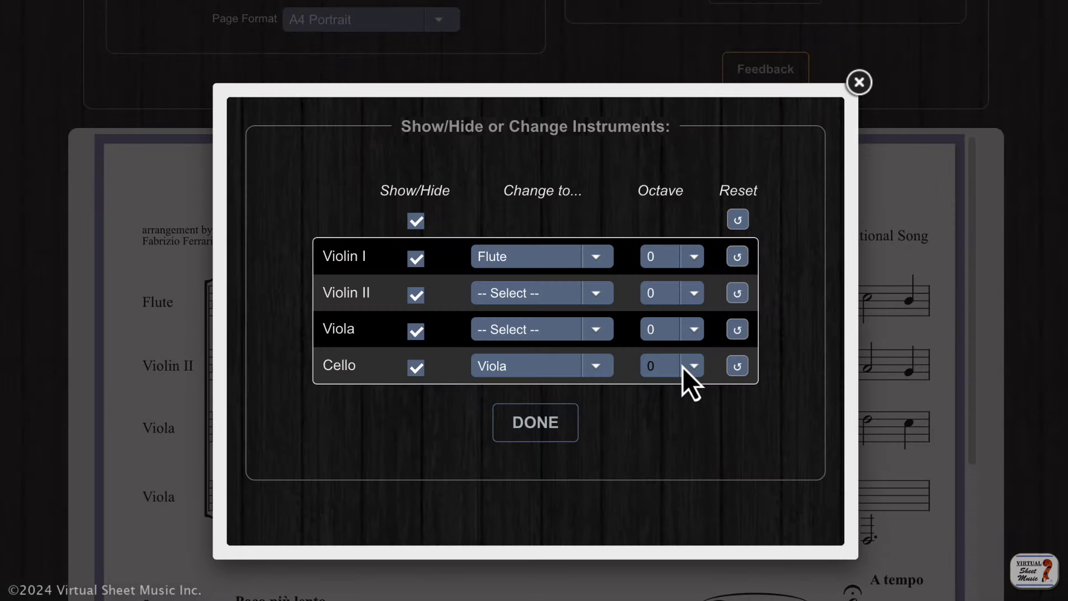
left_click(692, 359)
left_click(662, 390)
left_click(535, 434)
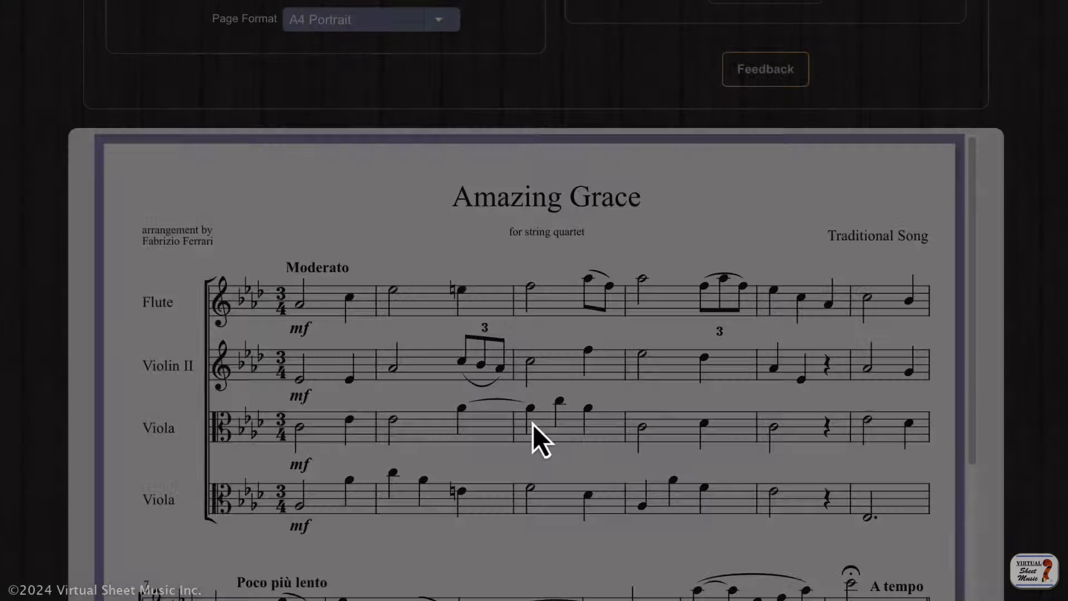
scroll(702, 534, "down", 5)
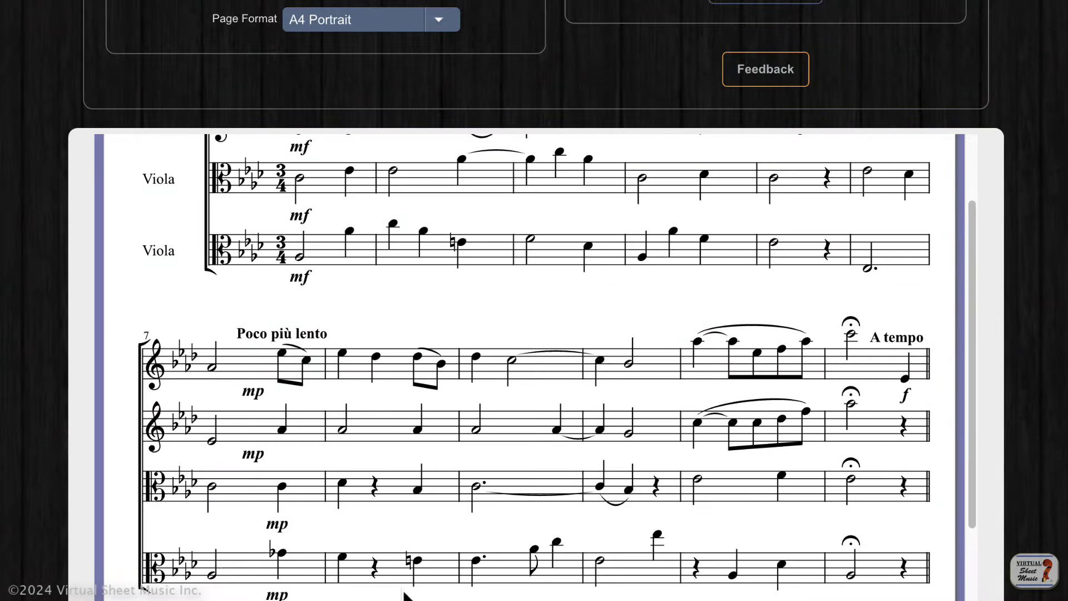
scroll(490, 569, "up", 4)
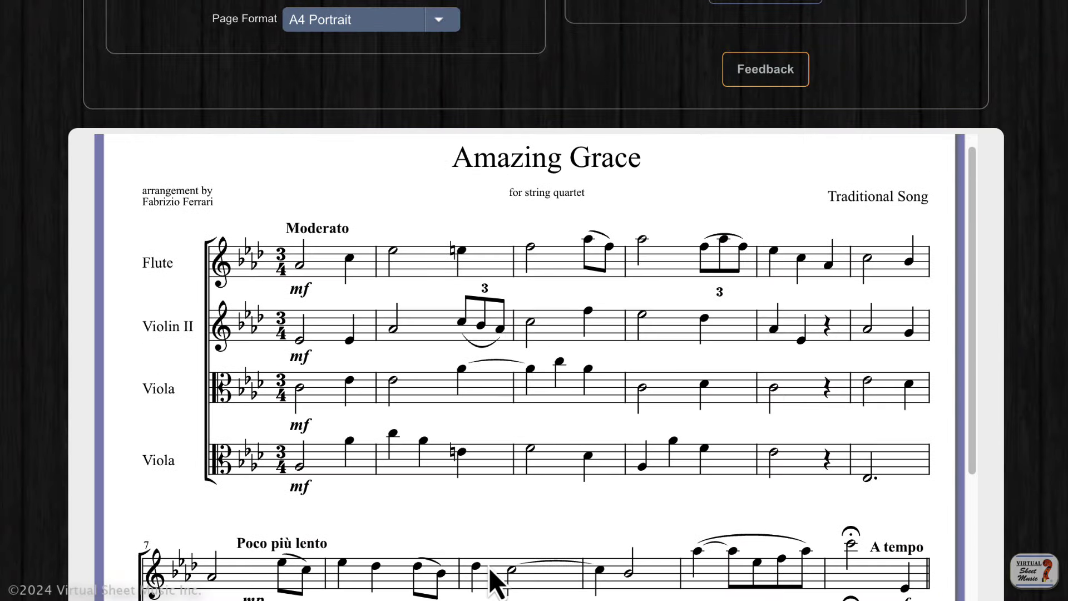
scroll(491, 569, "up", 1)
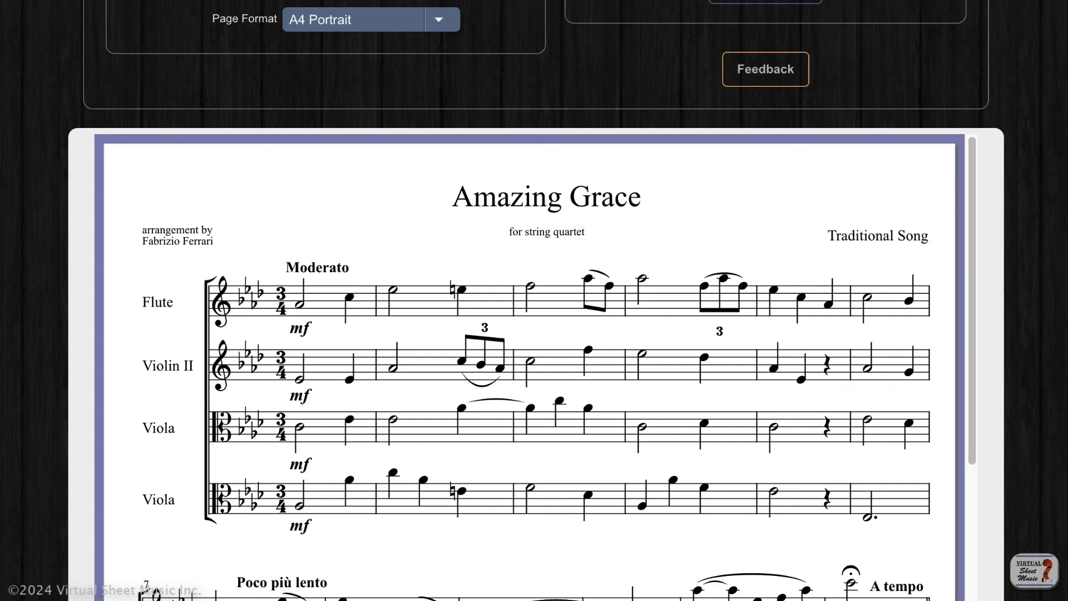
scroll(667, 353, "down", 3)
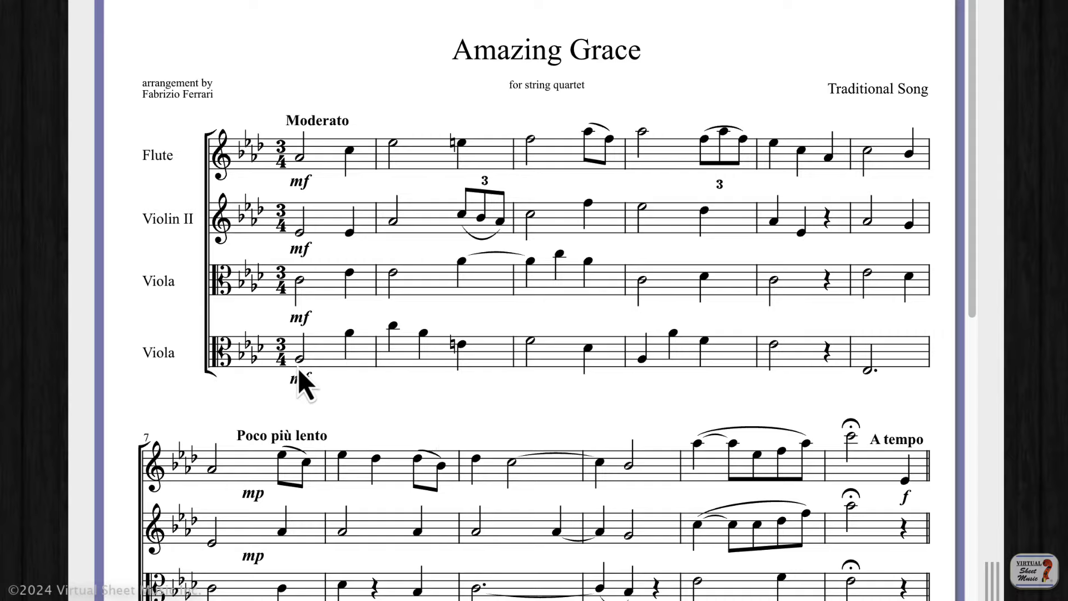
left_click_drag(972, 257, 973, 284)
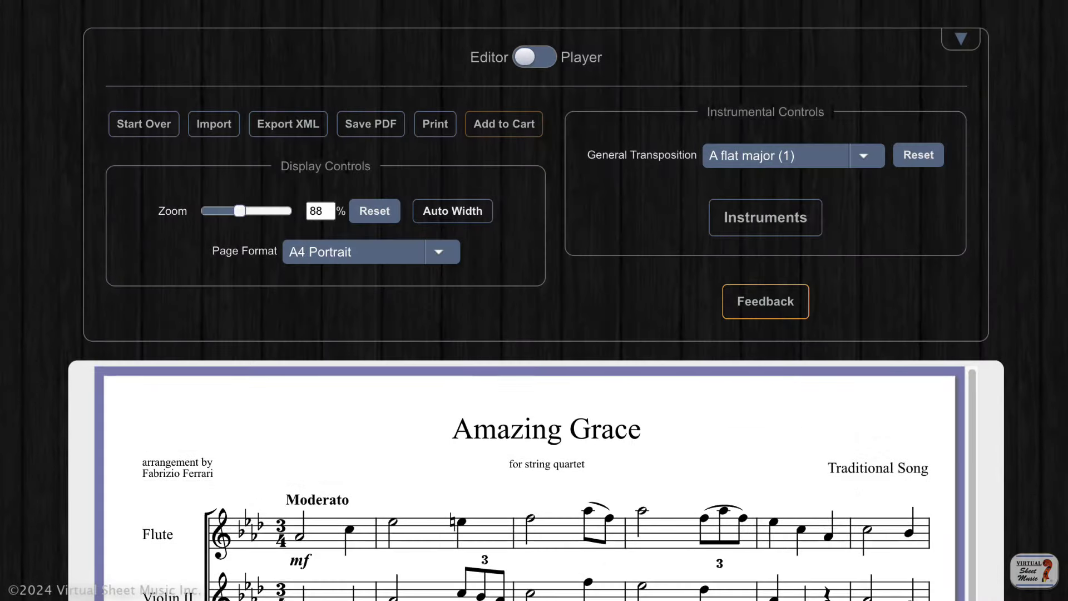
- Switch the rearranged Amazing Grace to Player mode and start playback
scroll(675, 70, "down", 3)
scroll(675, 69, "up", 3)
left_click(573, 70)
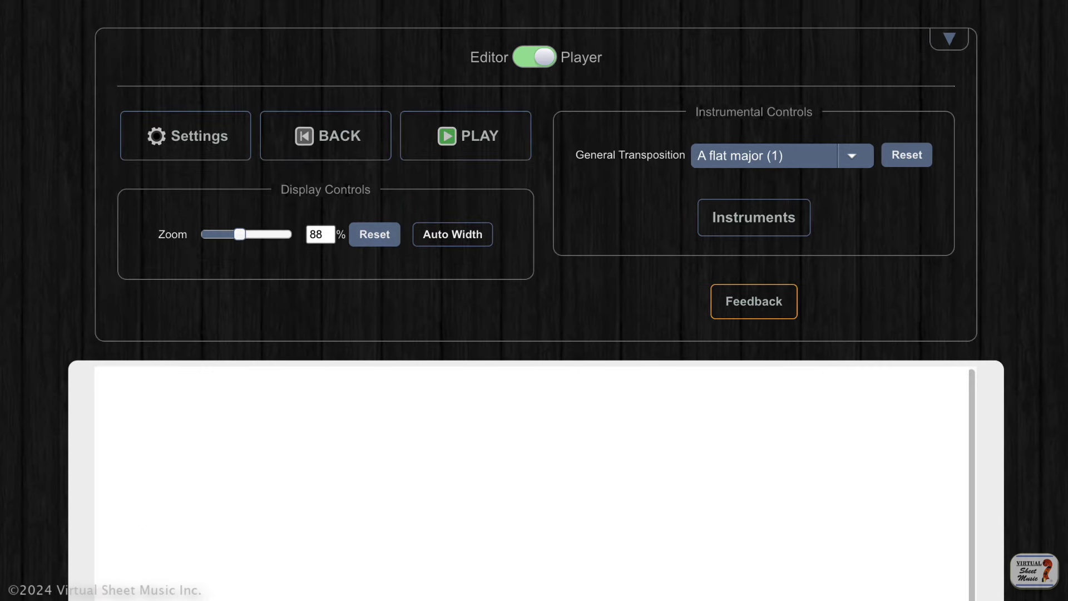
scroll(616, 144, "down", 2)
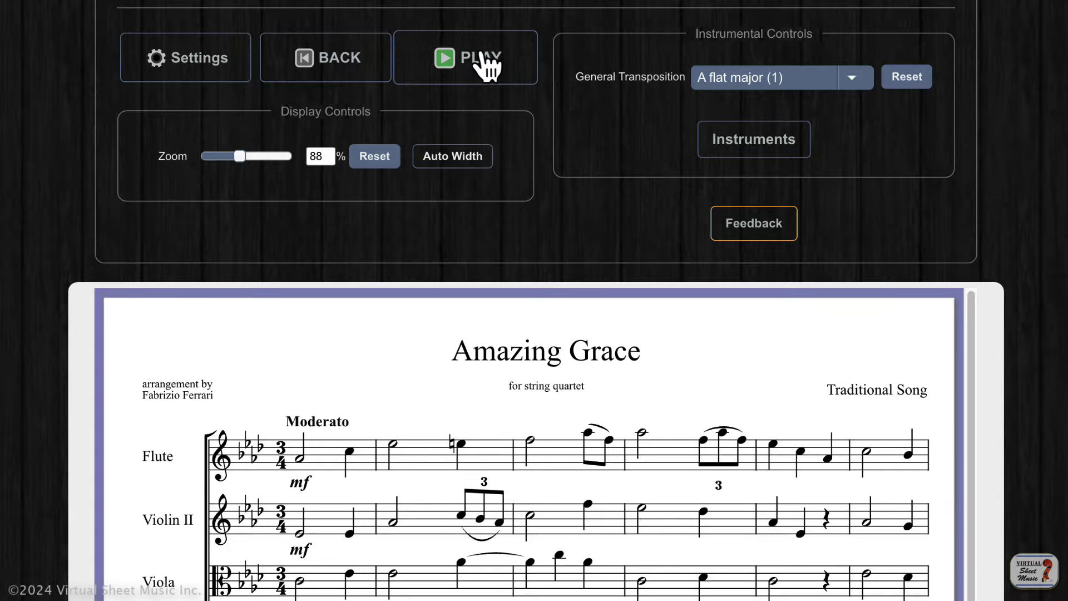
key("space")
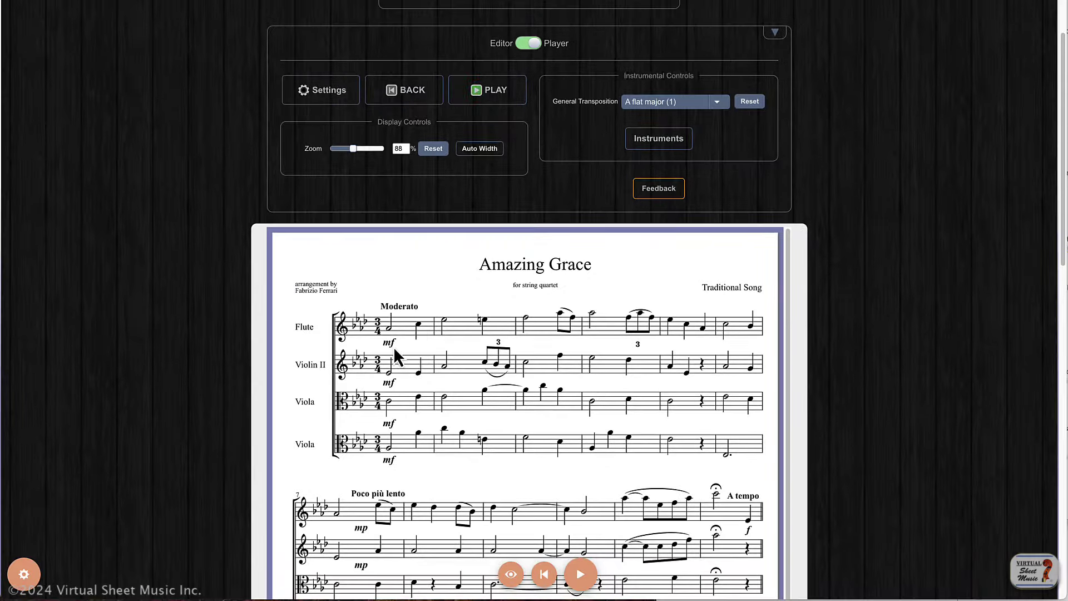
- Play Amazing Grace from the first beat, then pause it
left_click(388, 334)
left_click(582, 575)
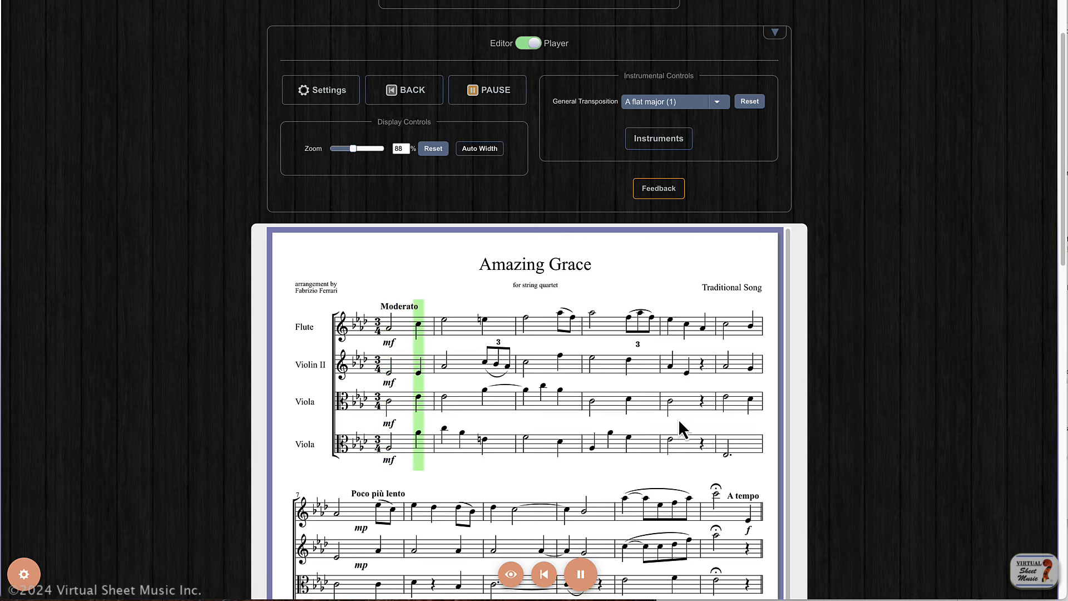
scroll(689, 357, "down", 2)
scroll(693, 365, "up", 2)
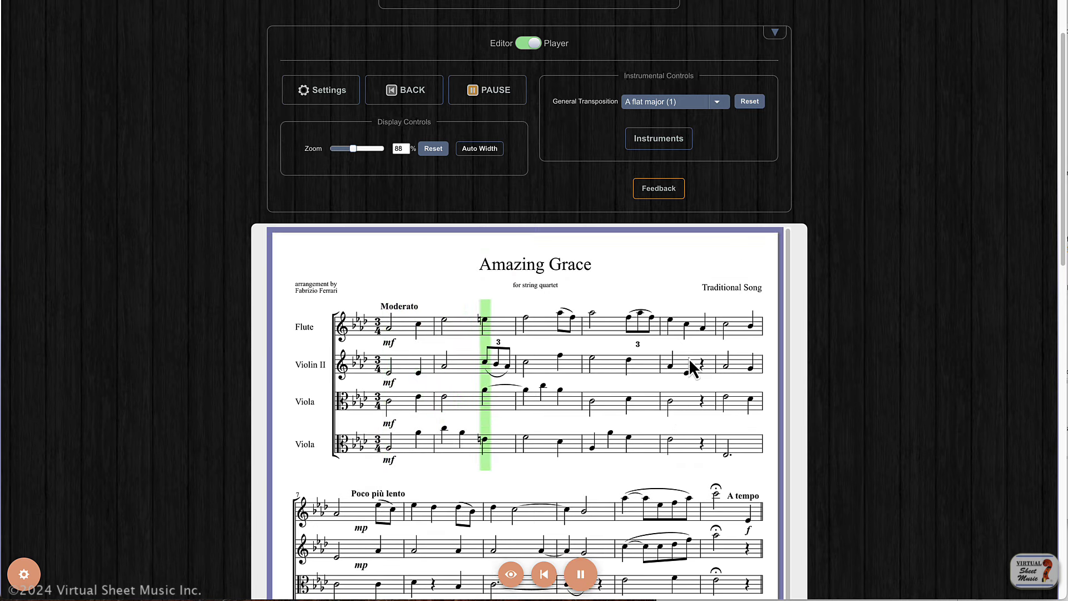
left_click(580, 576)
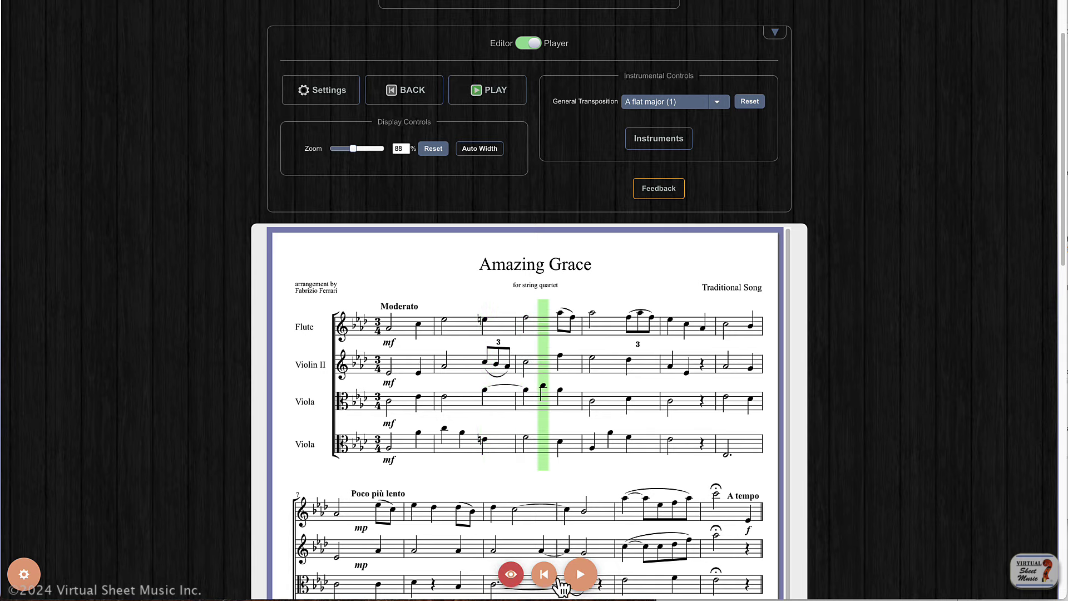
- Resume and pause playback, then set the start to the second-system slurred-phrase measure
left_click(581, 575)
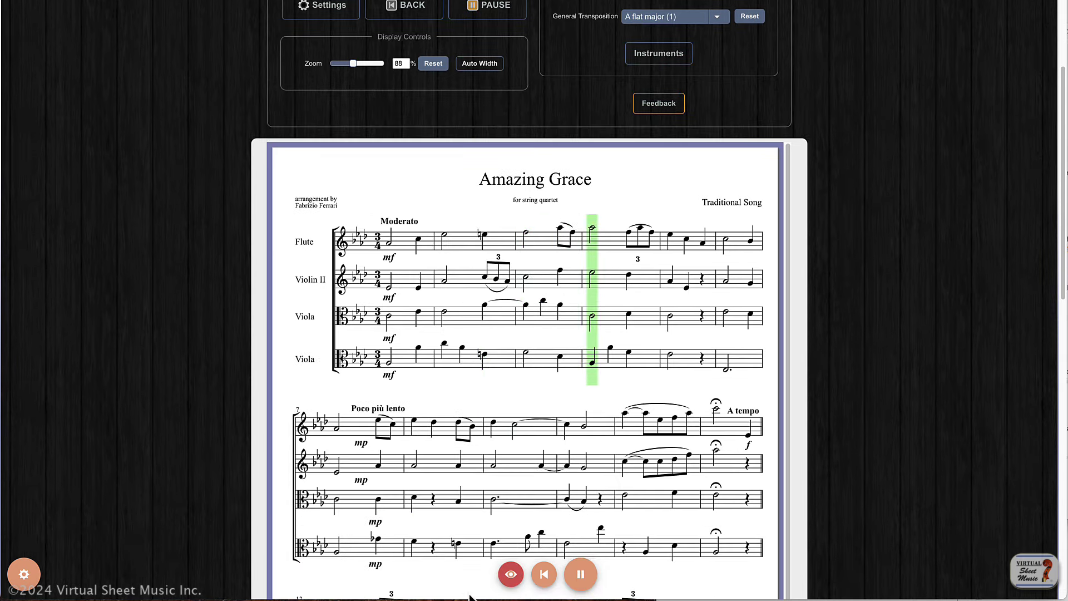
left_click(584, 575)
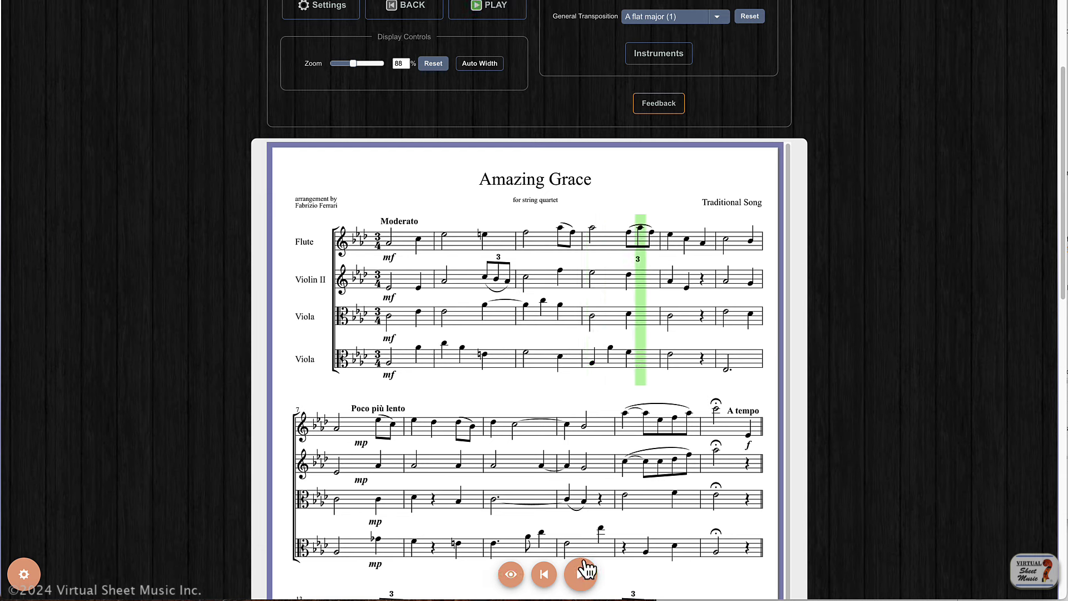
left_click(625, 427)
left_click(621, 423)
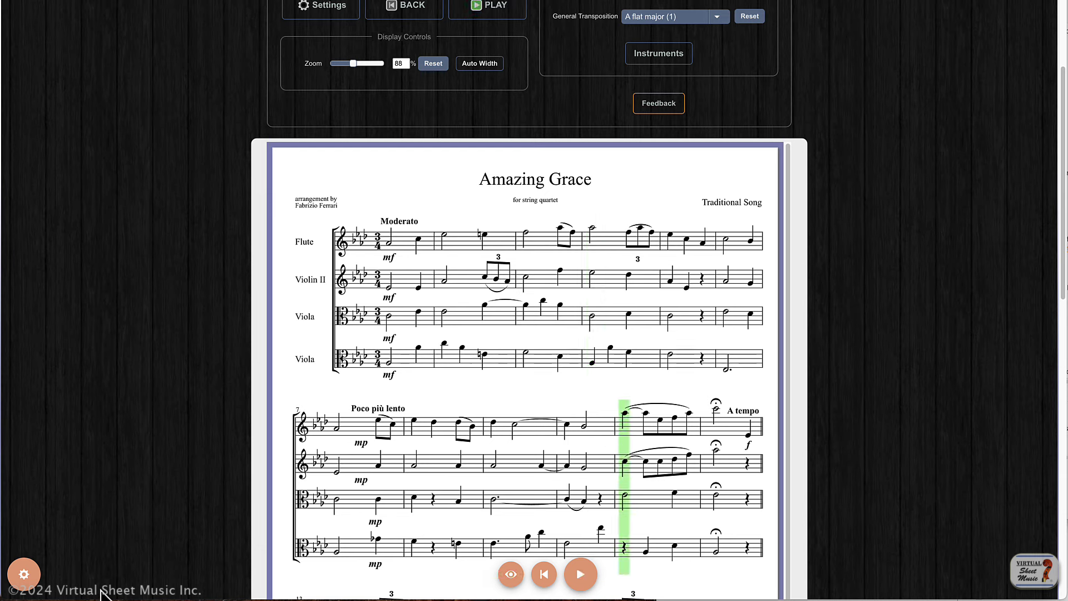
- Preview a slower tempo, reset it to 75 BPM, and stop with playback back at beat one
left_click(24, 574)
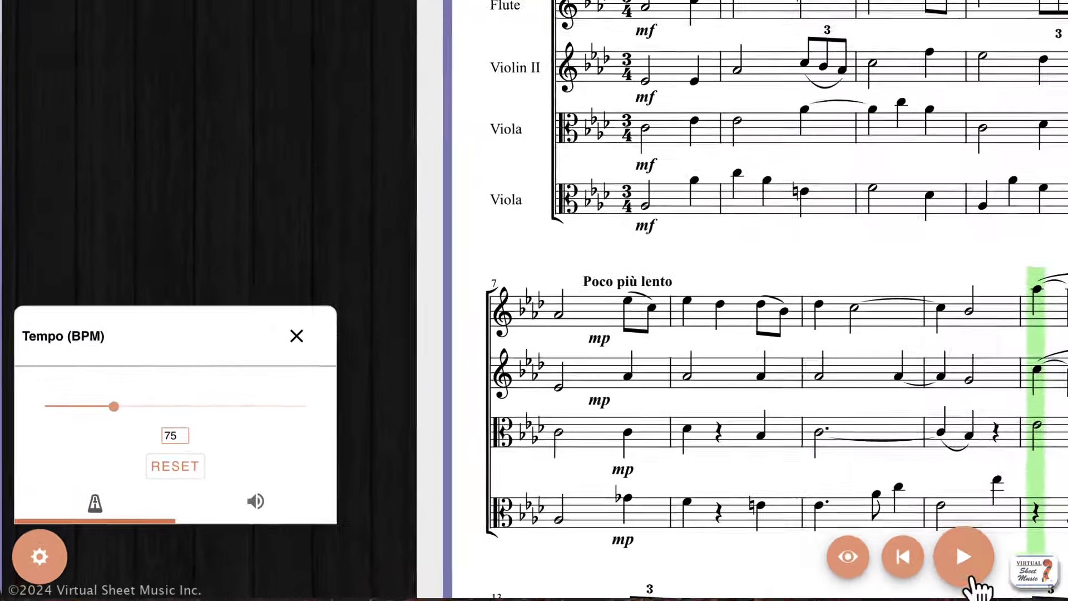
left_click(756, 566)
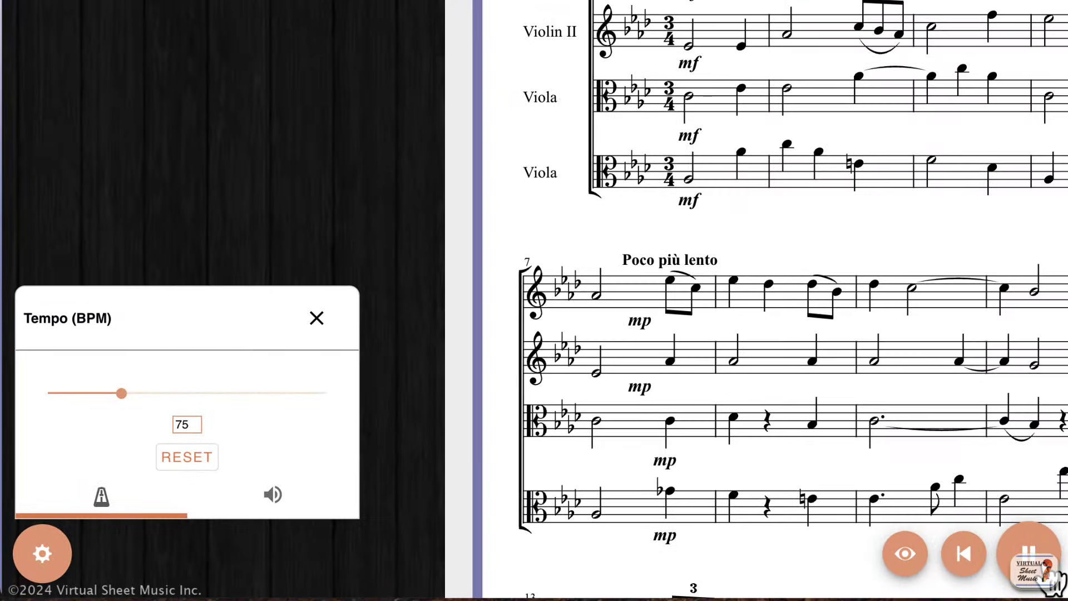
mouse_move(122, 393)
left_mouse_down()
mouse_move(175, 393)
mouse_move(78, 394)
mouse_move(102, 393)
left_mouse_up()
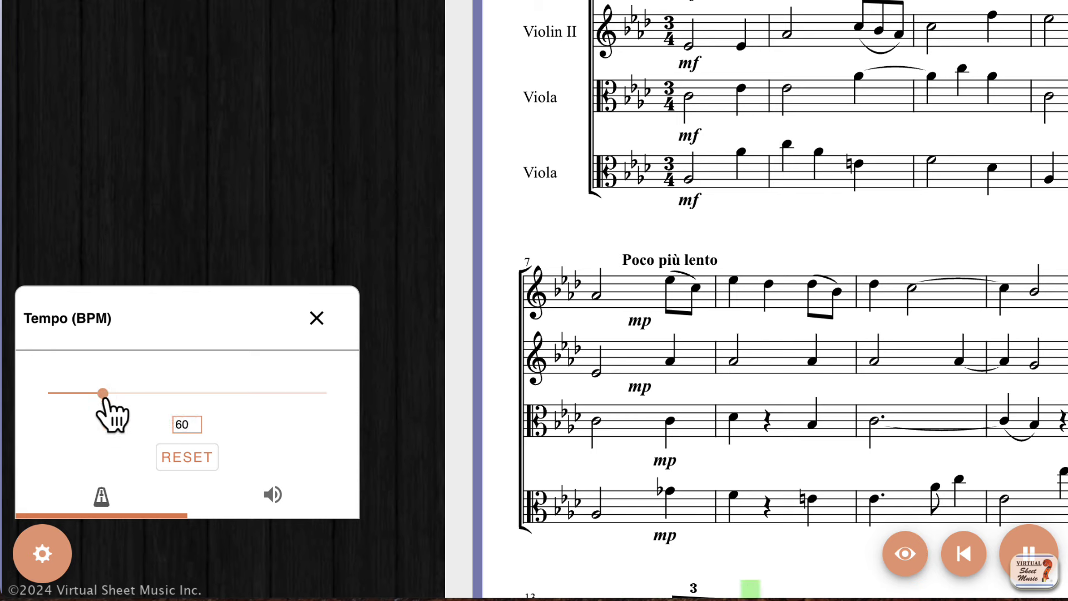
left_click(185, 462)
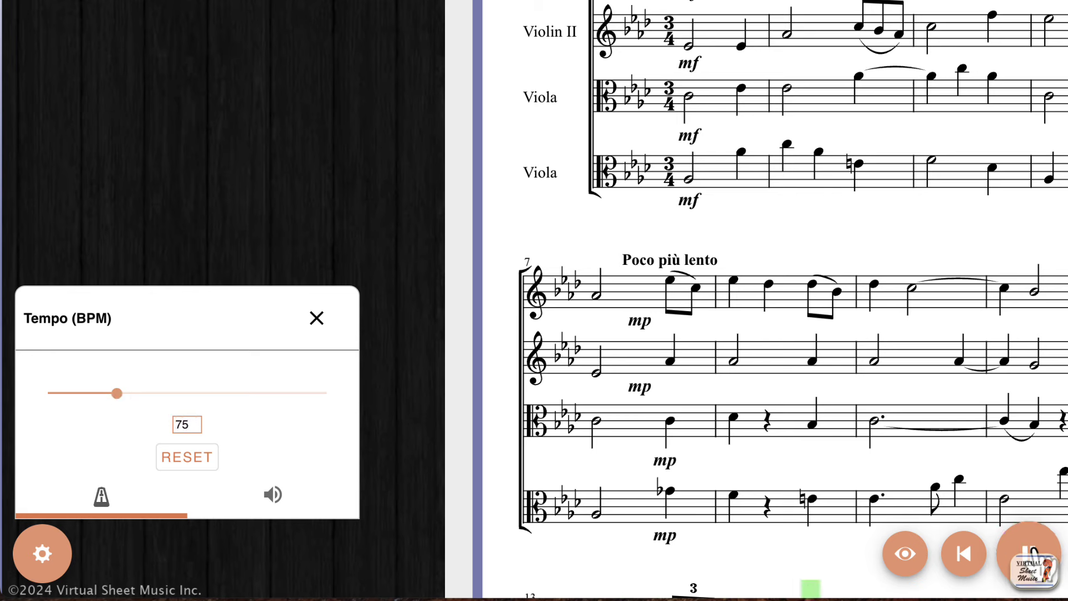
left_click(1029, 552)
left_click(688, 2)
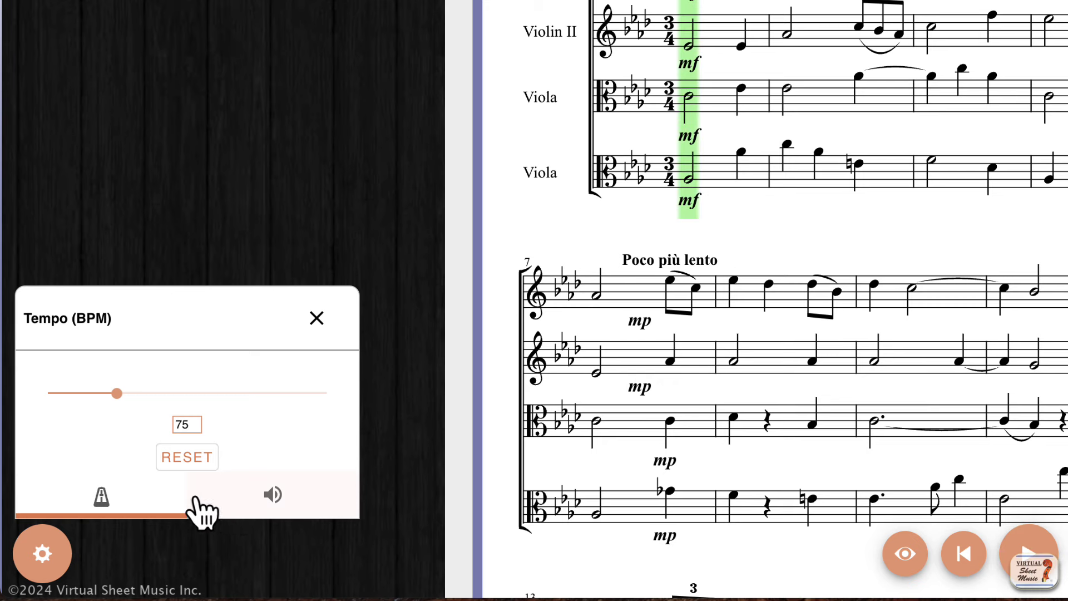
- Mute the Flute part in the Volume Mixer
left_click(273, 496)
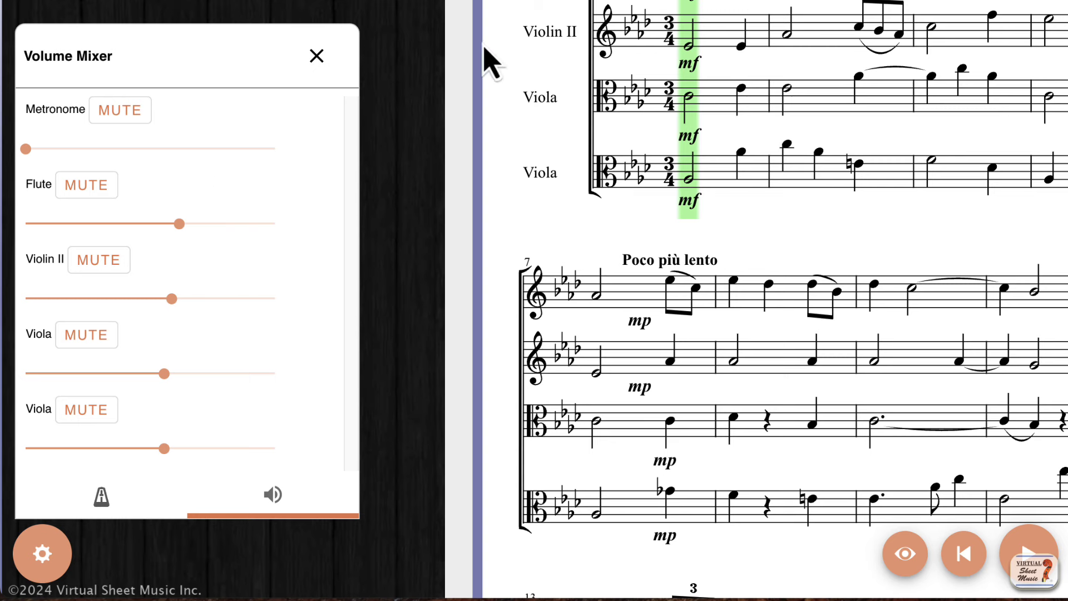
left_click(87, 189)
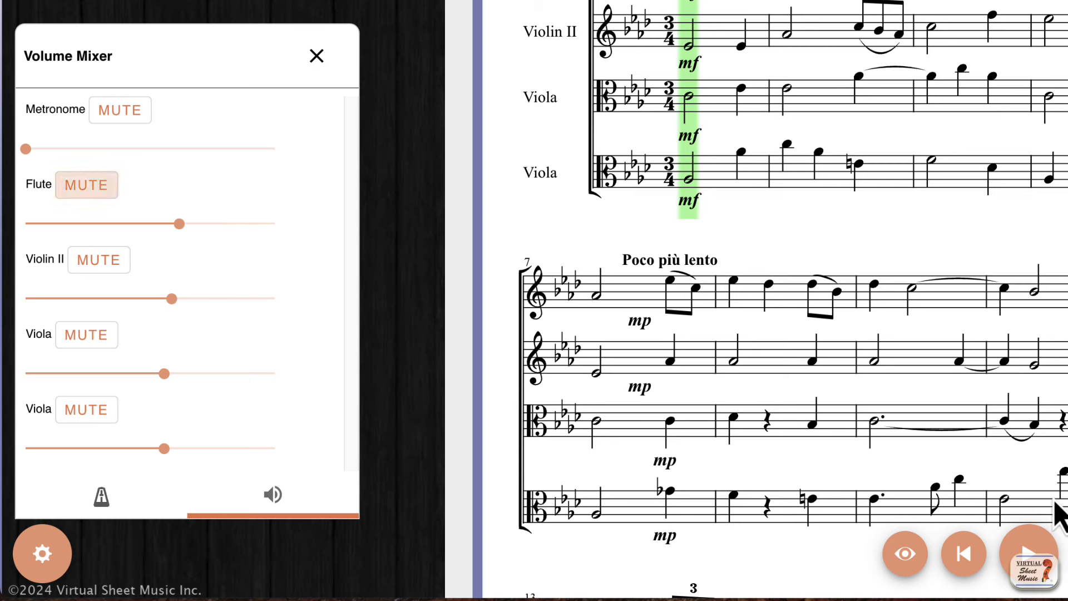
left_click(1032, 551)
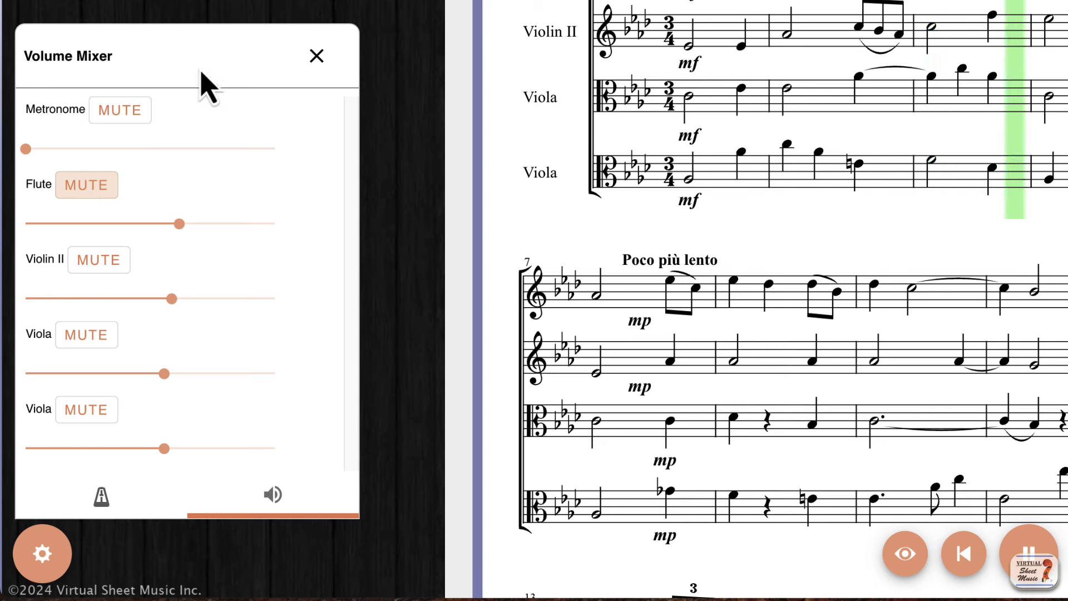
- Lower the Violin II and both Viola volumes, stop playback, and close the mixer
left_click_drag(171, 299, 124, 299)
left_click_drag(164, 374, 116, 373)
left_click_drag(164, 449, 106, 448)
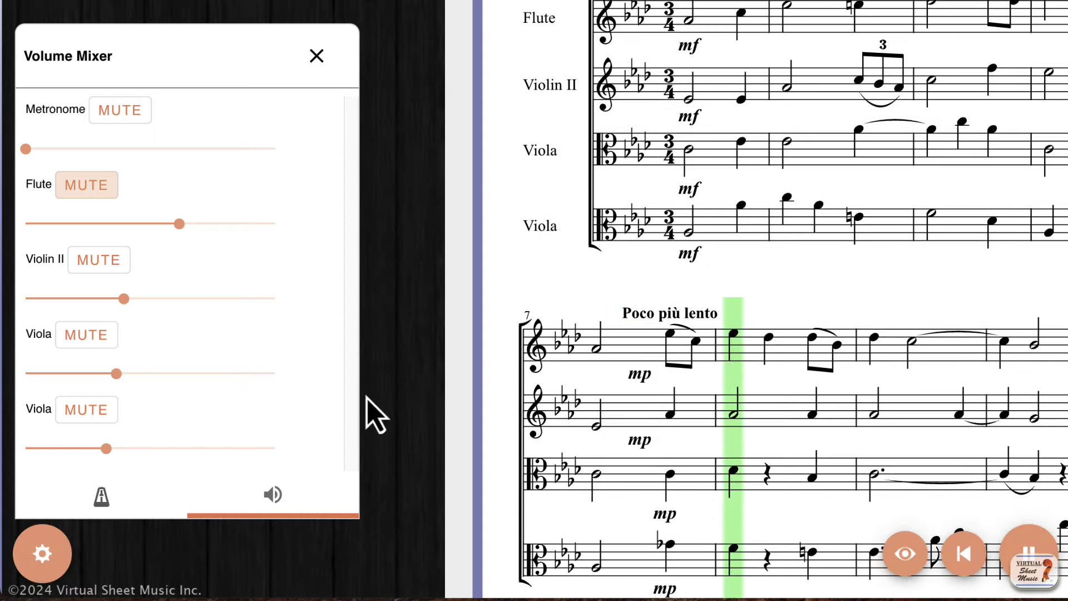
left_click(1049, 565)
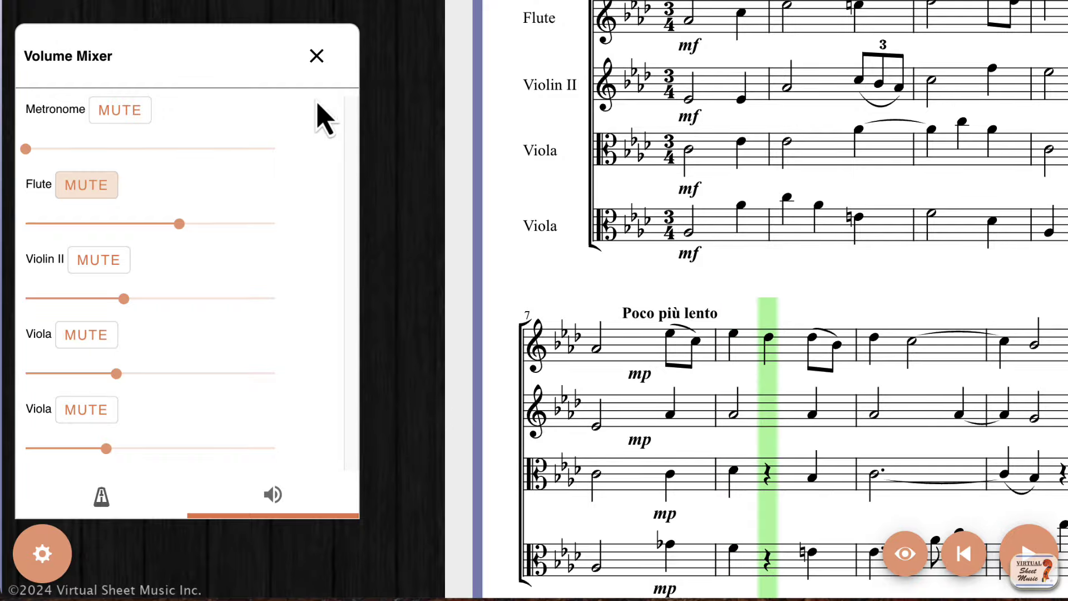
left_click(317, 55)
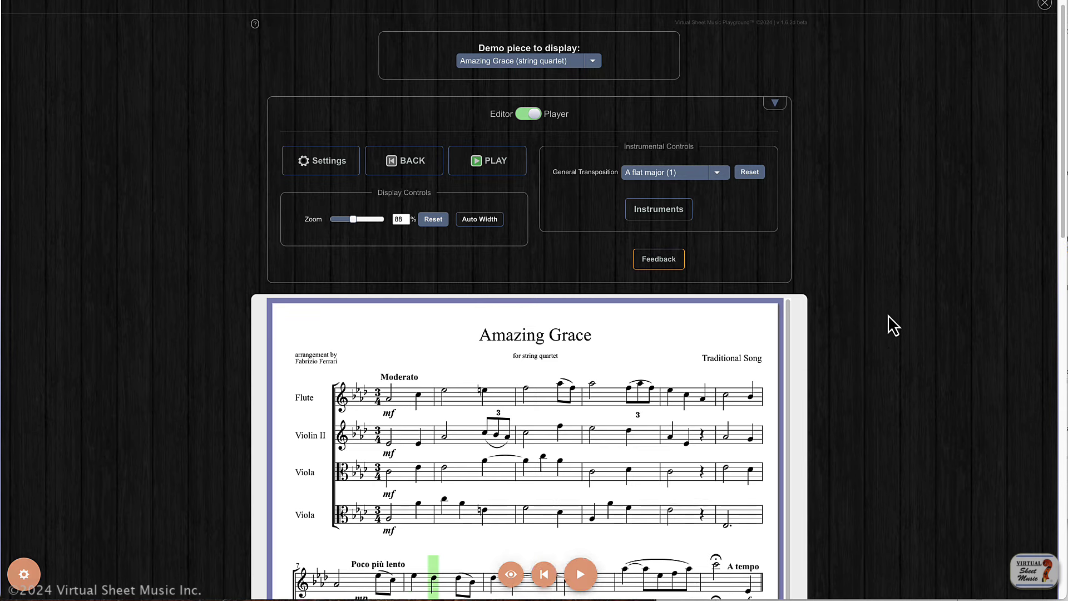
scroll(888, 315, "up", 2)
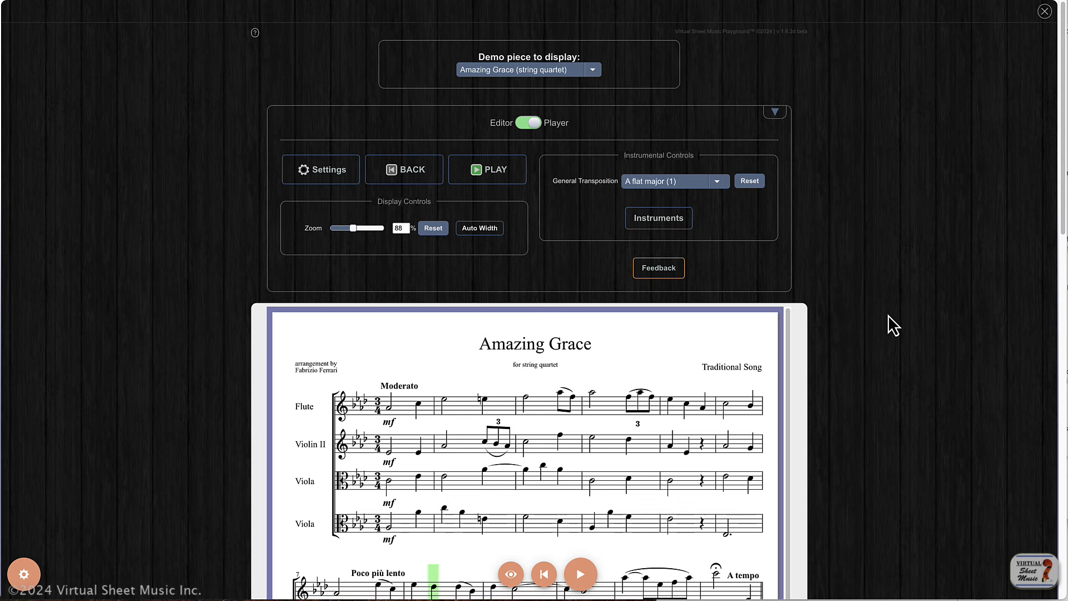
scroll(846, 158, "down", 1)
scroll(846, 158, "up", 1)
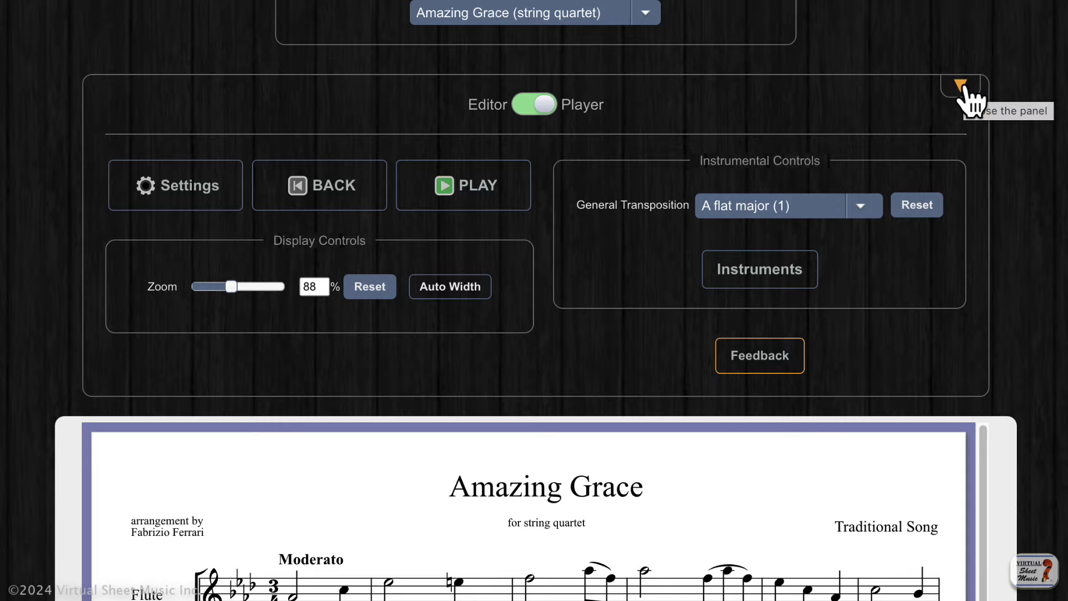
left_click(962, 86)
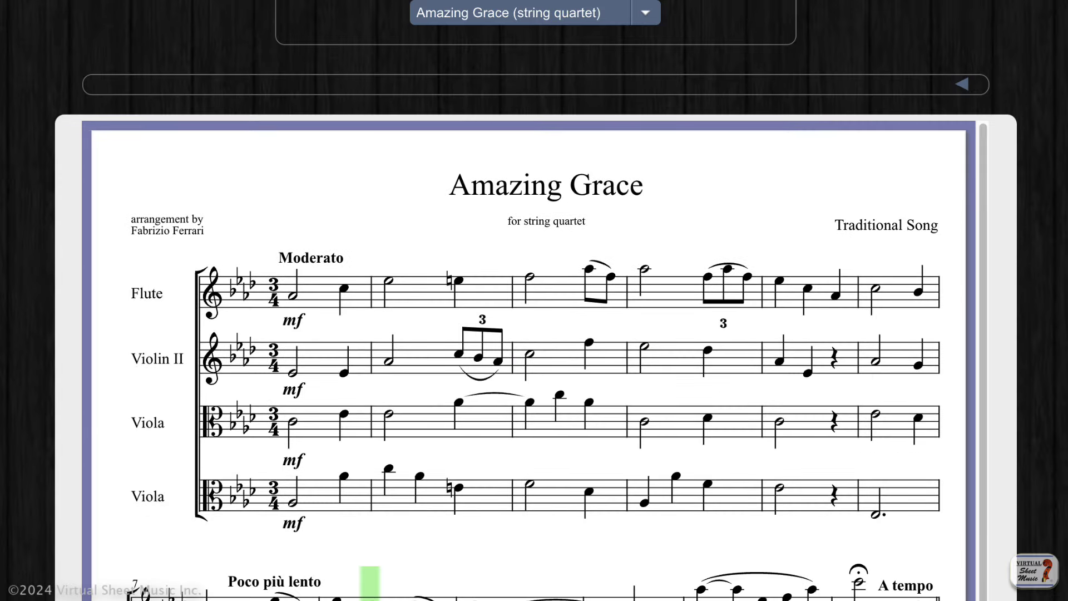
scroll(675, 477, "down", 4)
scroll(534, 300, "up", 4)
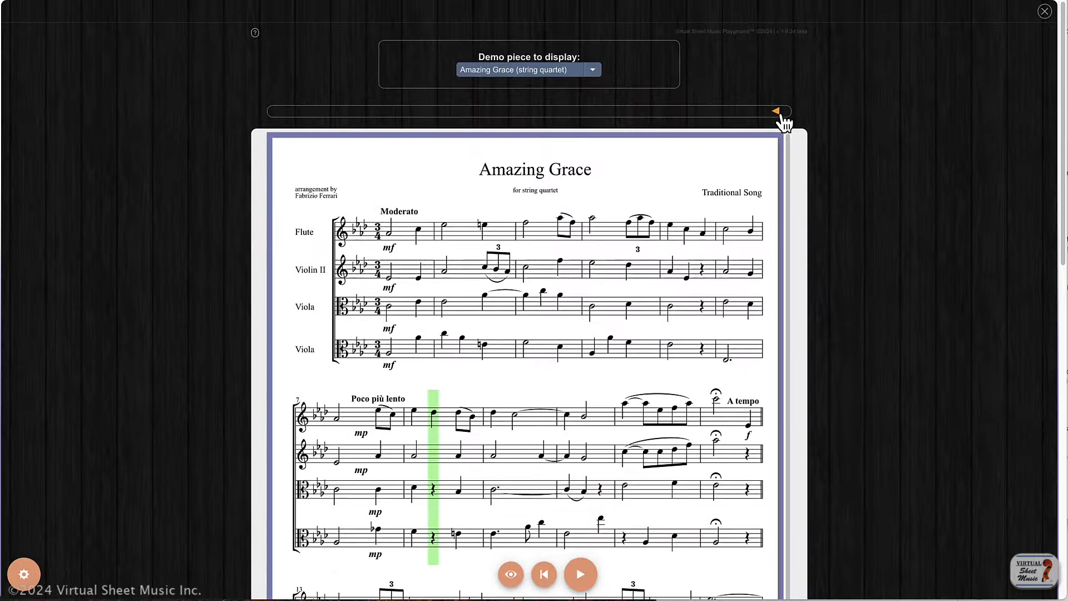
left_click(780, 113)
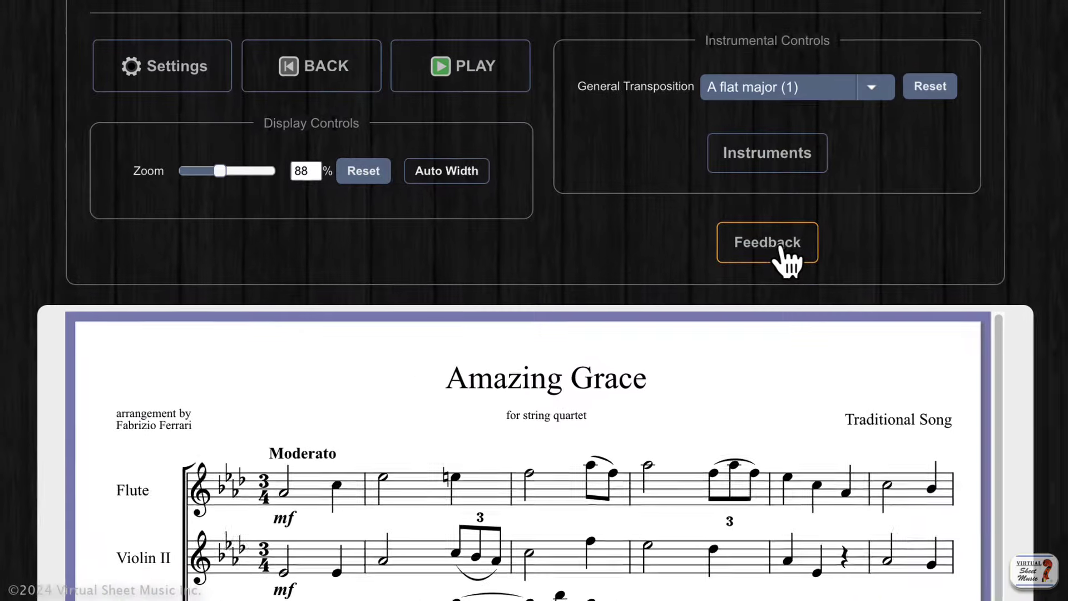
left_click(662, 274)
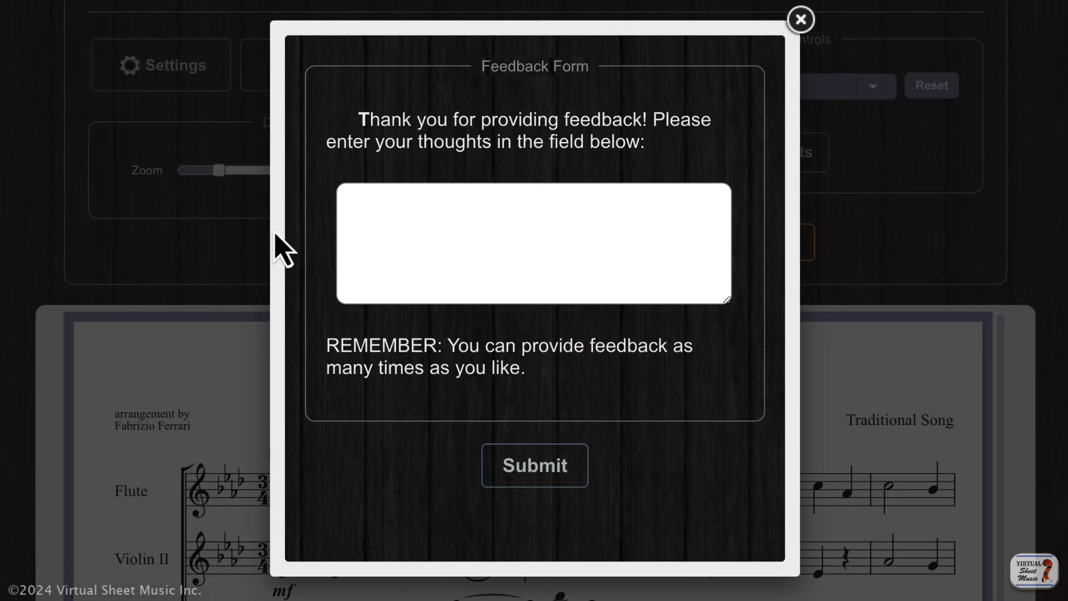
left_click(566, 195)
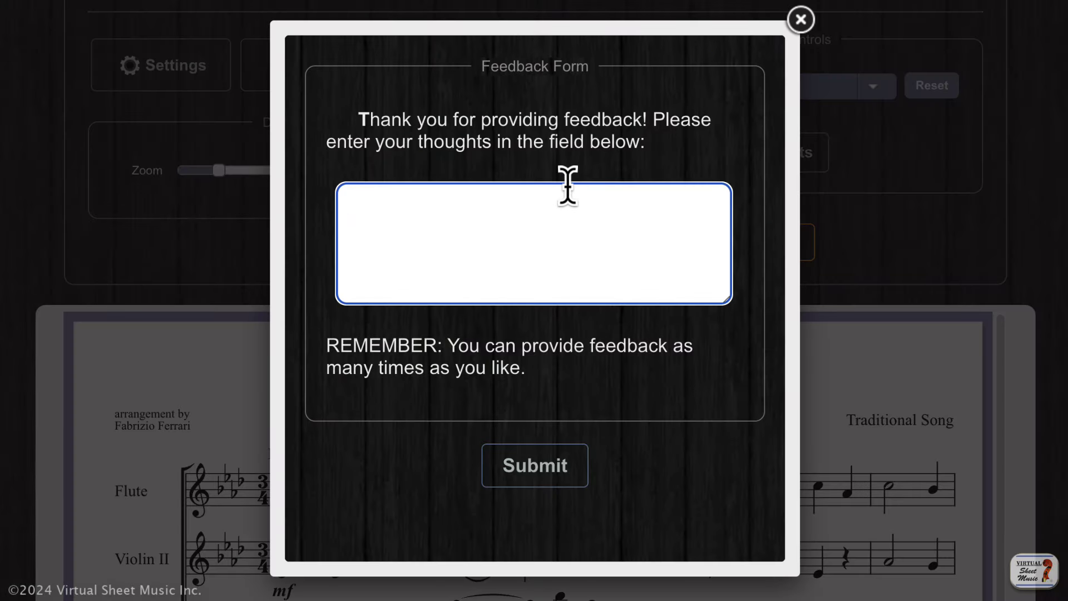
left_click(802, 21)
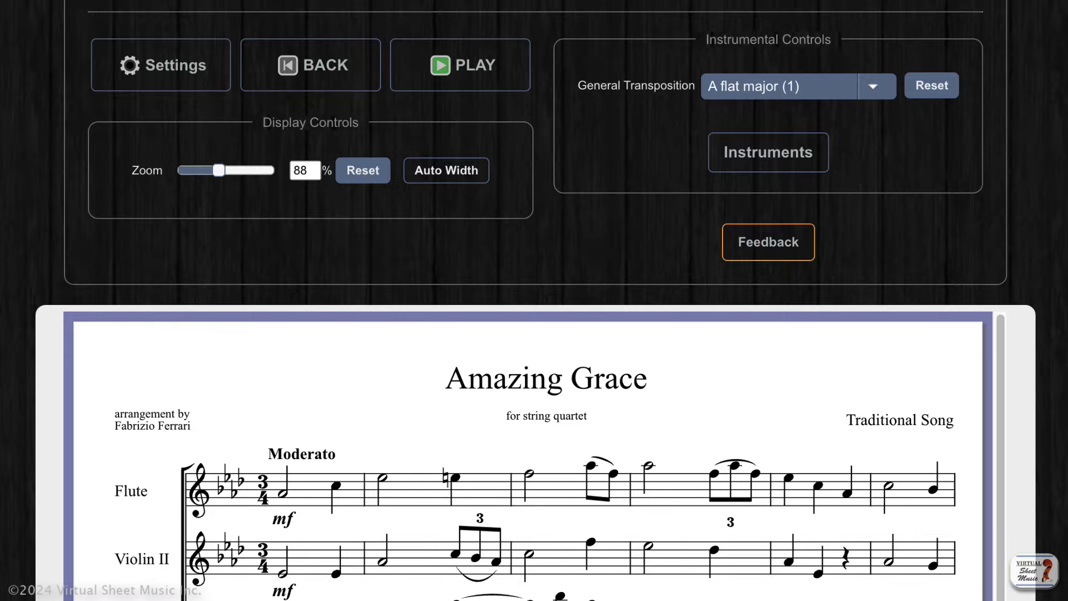
- Switch the Amazing Grace score from Player to Editor mode
left_click(518, 35)
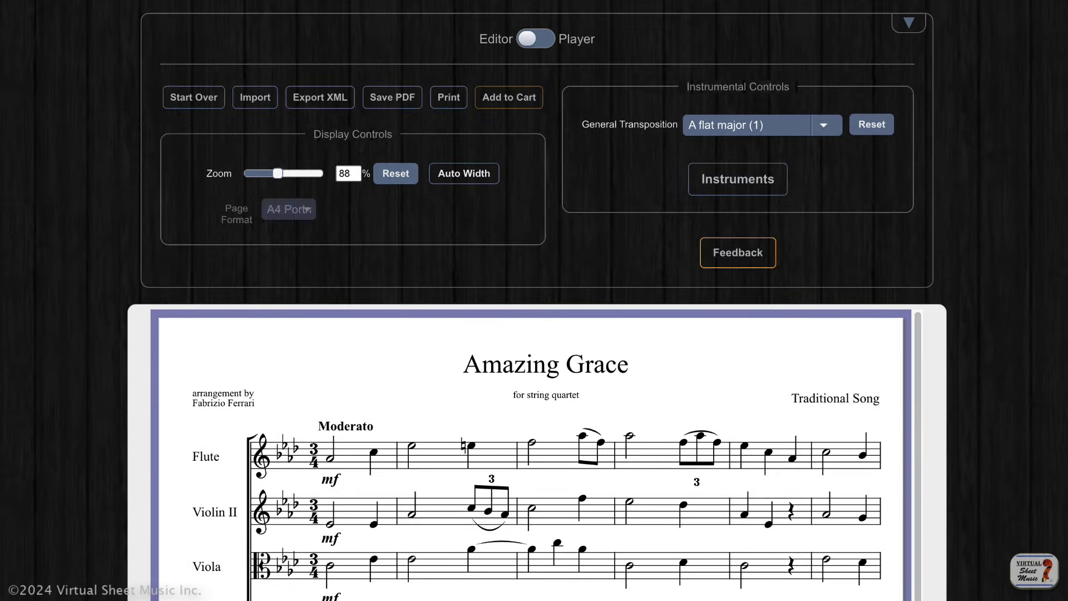